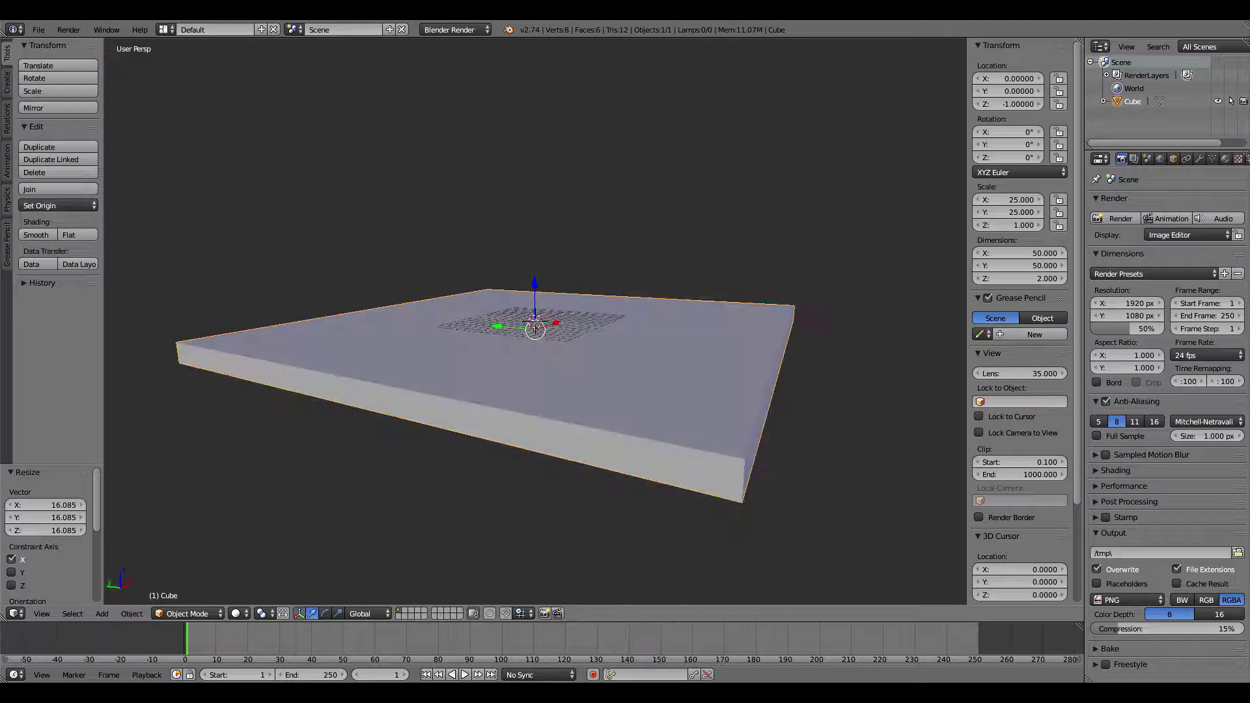
Step: Add a cube and move it about 27.77 units along X, just beyond the slab's edge
{"action": "scroll", "coordinate": [765, 348], "scroll_direction": "down", "scroll_amount": 1}
{"action": "middle_click_drag", "start_coordinate": [567, 306], "coordinate": [703, 287]}
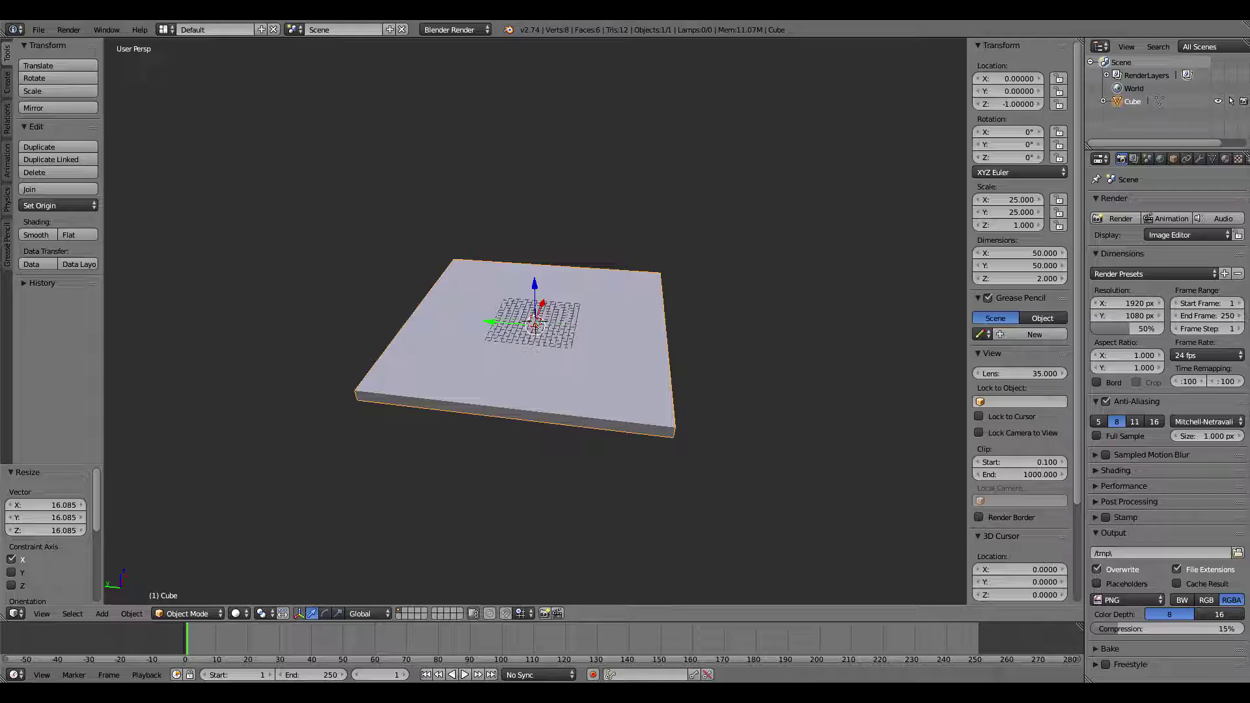
{"action": "key", "text": "ctrl+a"}
{"action": "key", "text": "Escape"}
{"action": "key", "text": "shift+a"}
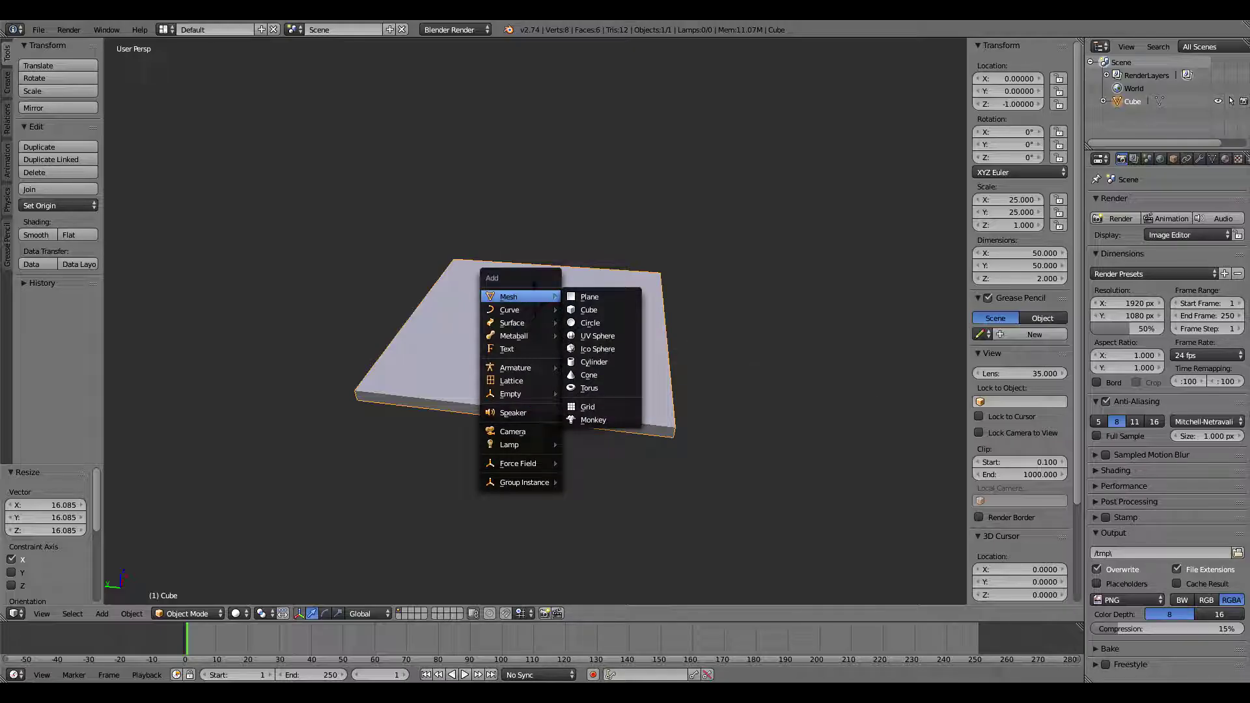
{"action": "left_click", "coordinate": [588, 310]}
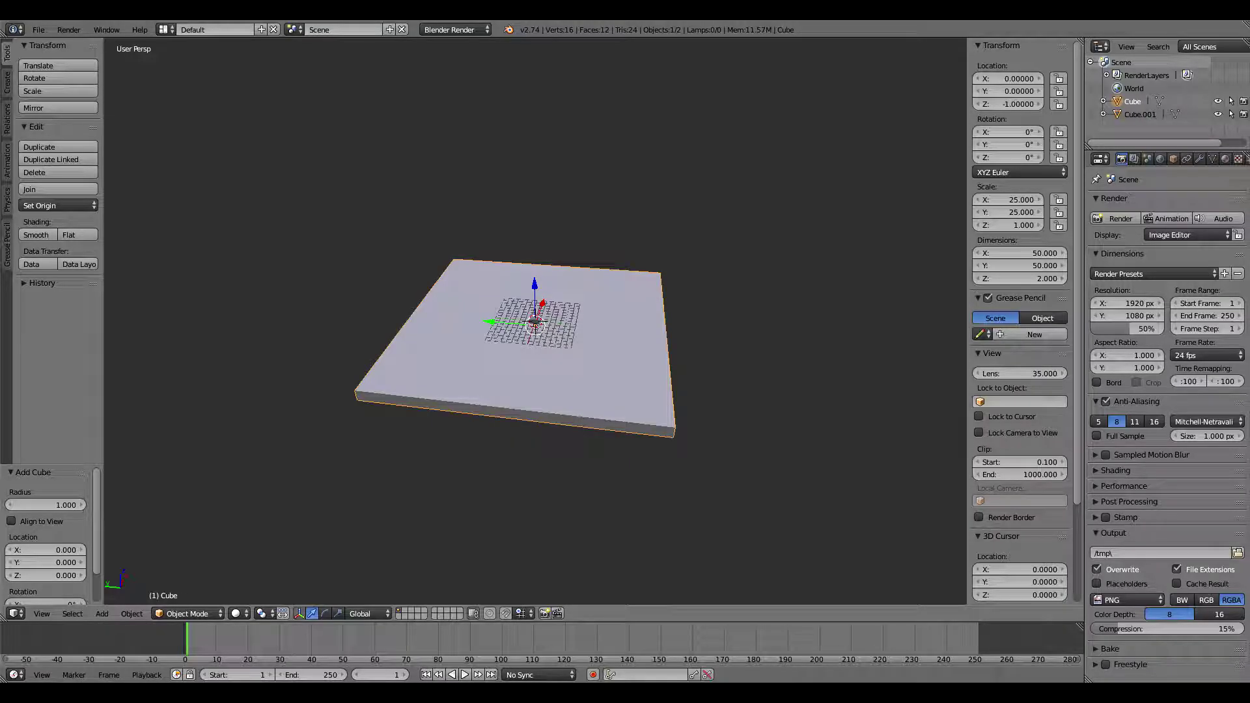
{"action": "key", "text": "g"}
{"action": "key", "text": "x"}
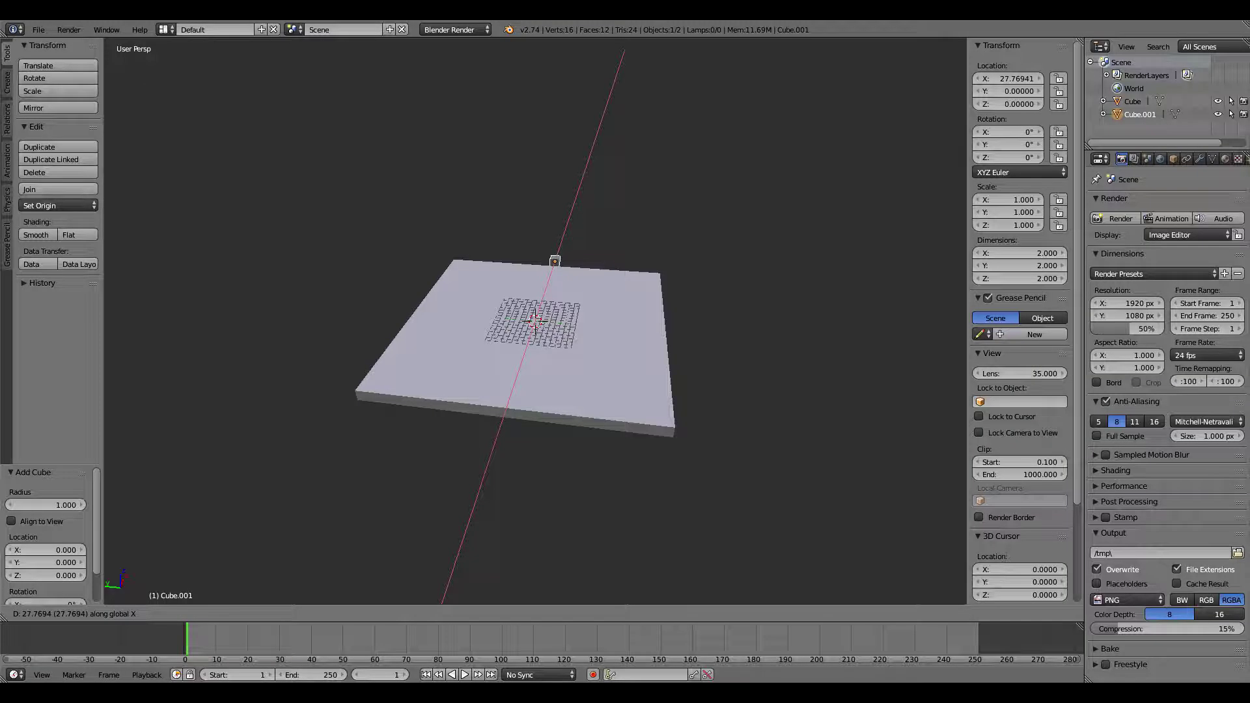
{"action": "key", "text": "Return"}
{"action": "middle_click_drag", "start_coordinate": [586, 274], "coordinate": [440, 280]}
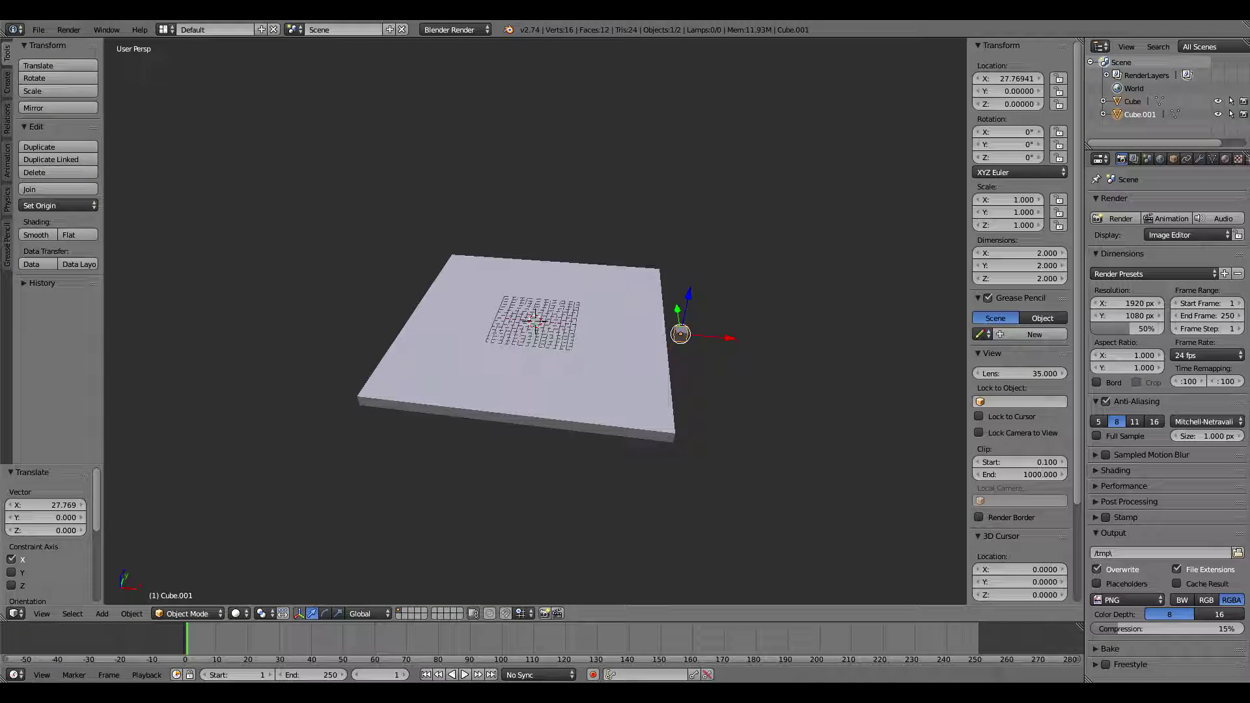
{"action": "key", "text": "s"}
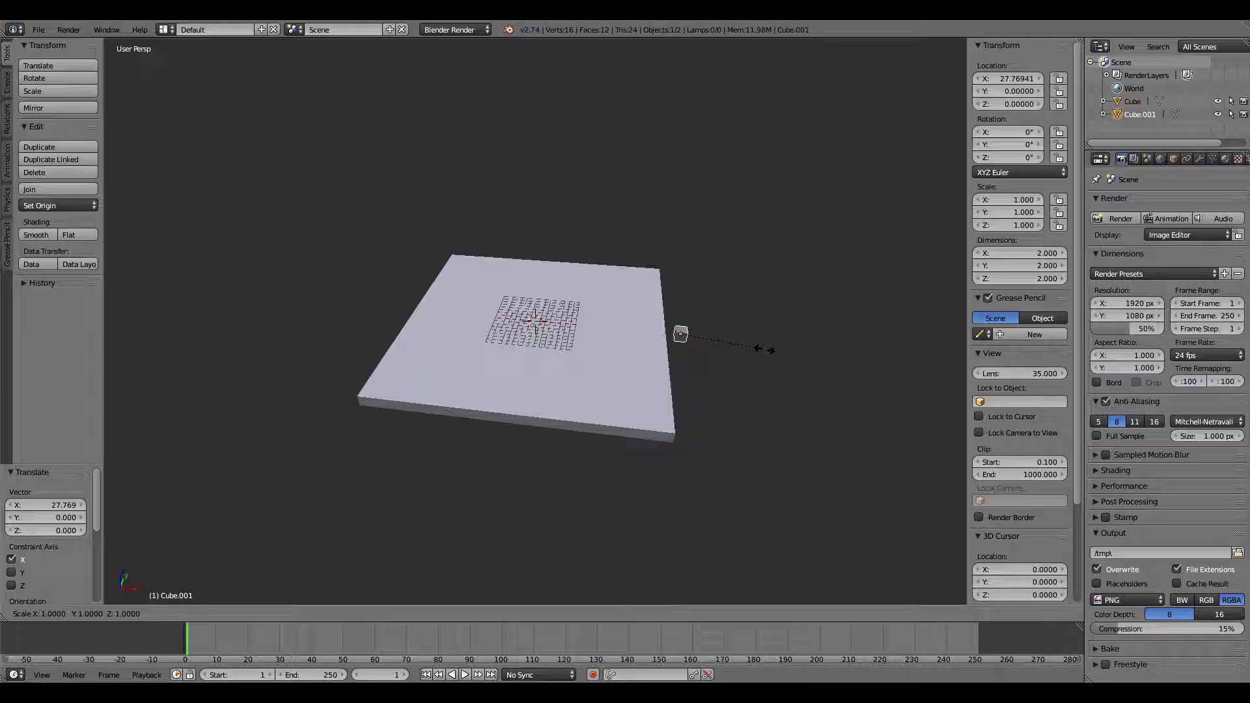
{"action": "key", "text": "y"}
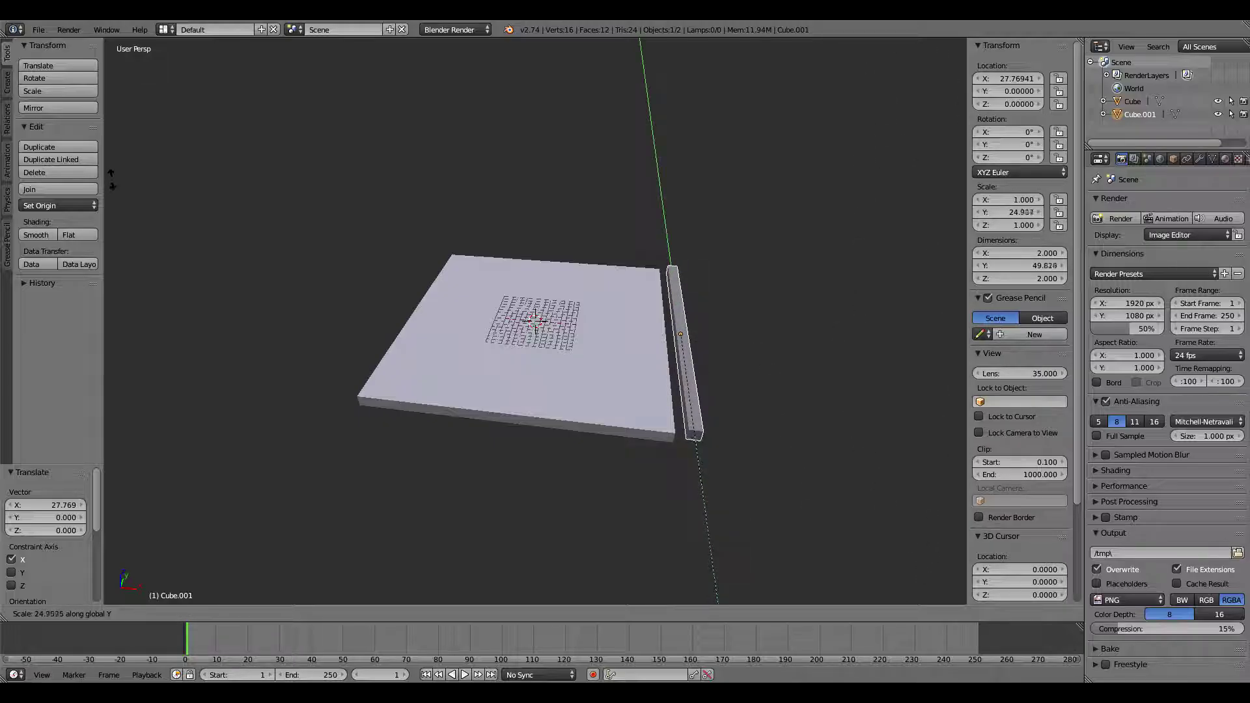
{"action": "key", "text": "Escape"}
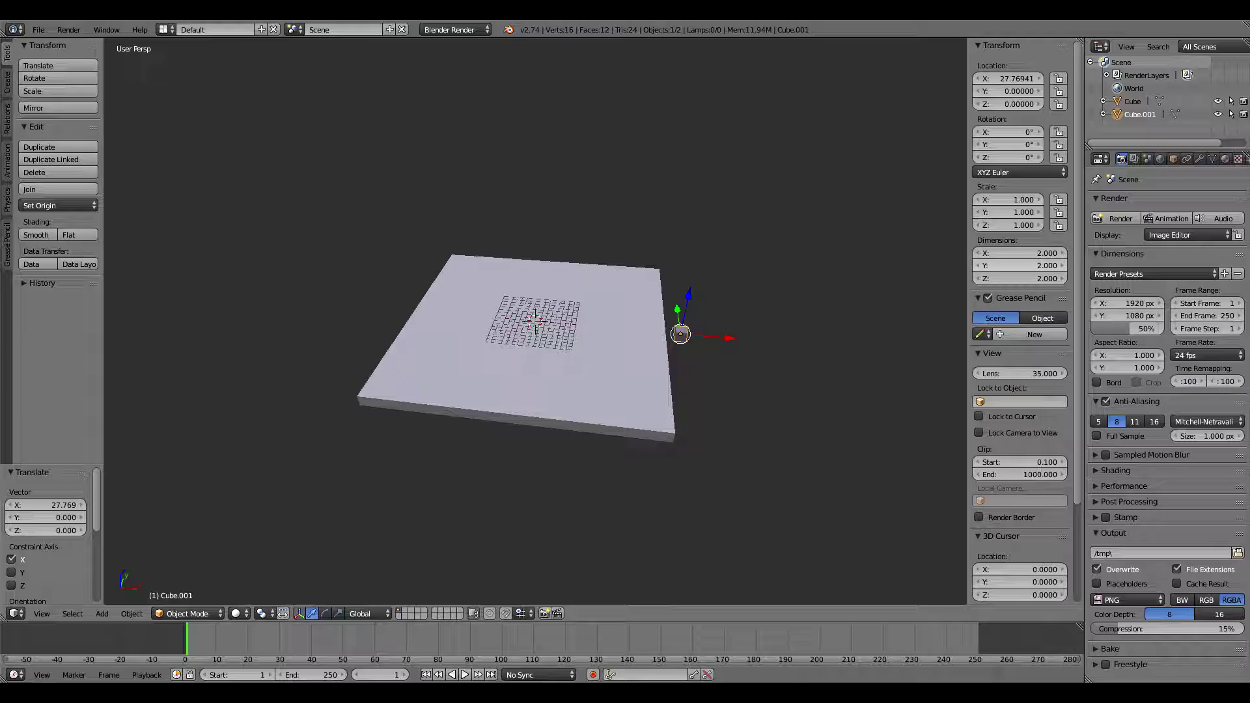
Step: Set the new cube's dimensions to X 25, Y 50 and Z 20
{"action": "type", "text": "50"}
{"action": "key", "text": "Return"}
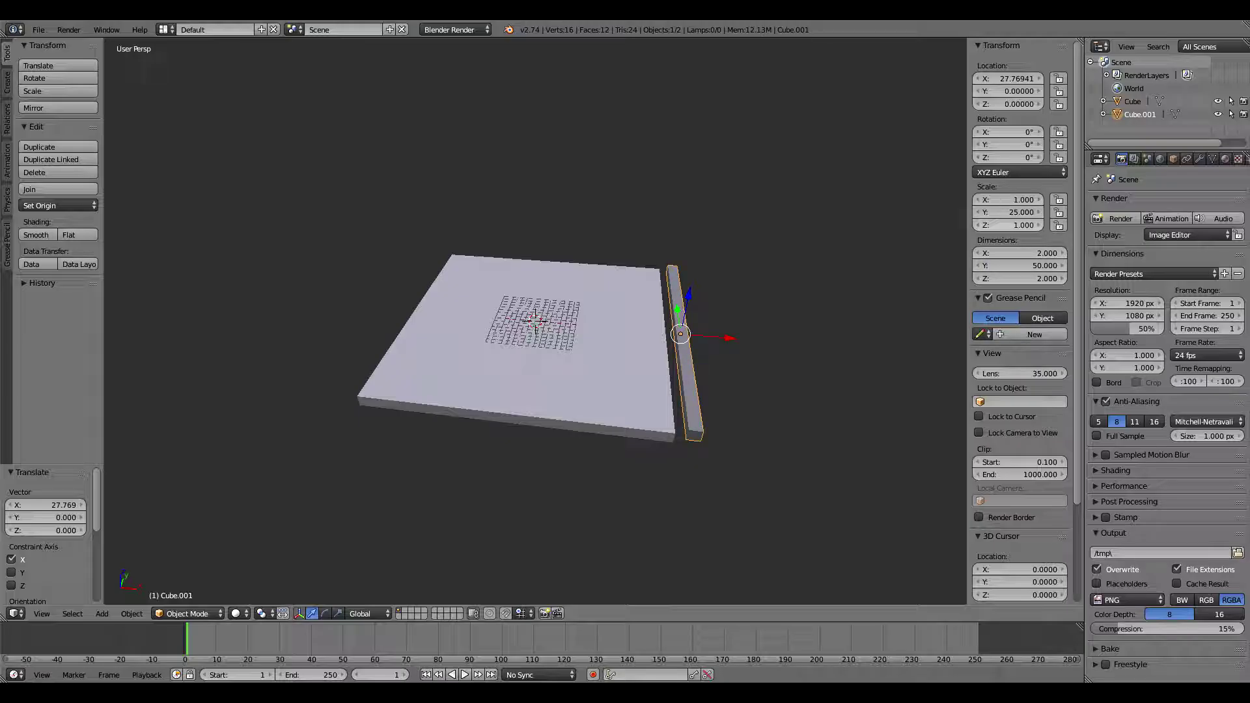
{"action": "left_click", "coordinate": [1035, 279]}
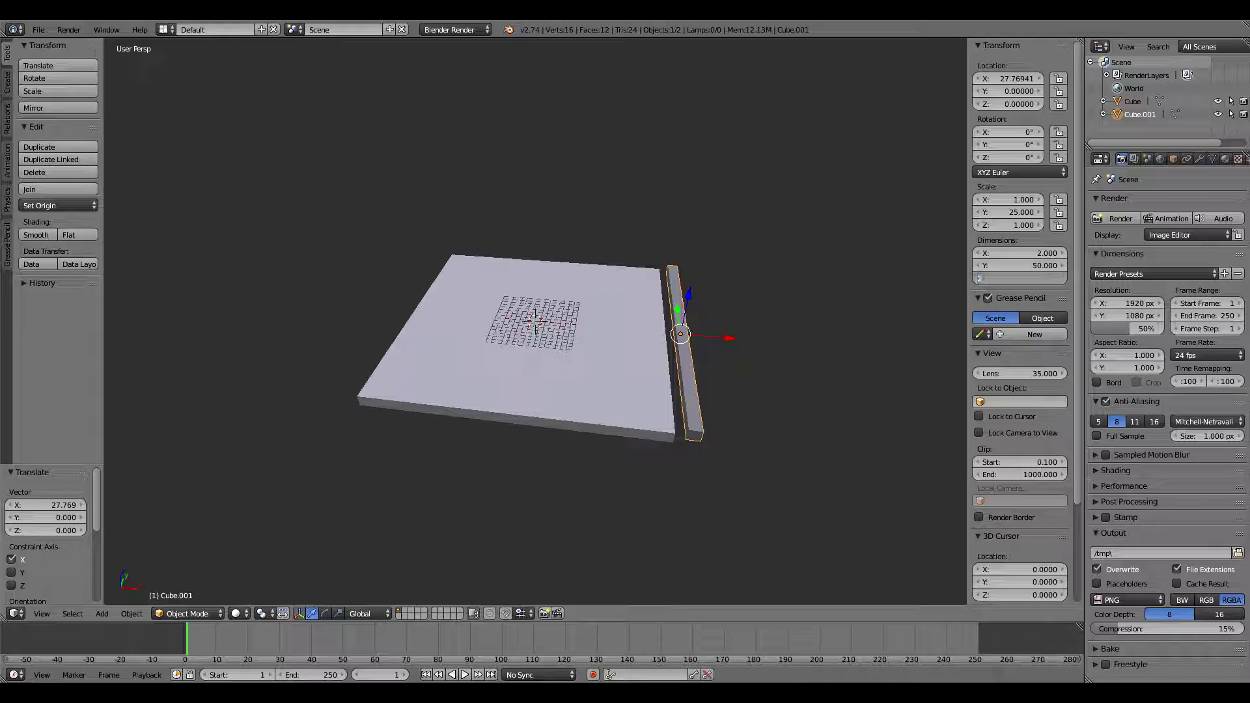
{"action": "type", "text": "20"}
{"action": "key", "text": "Return"}
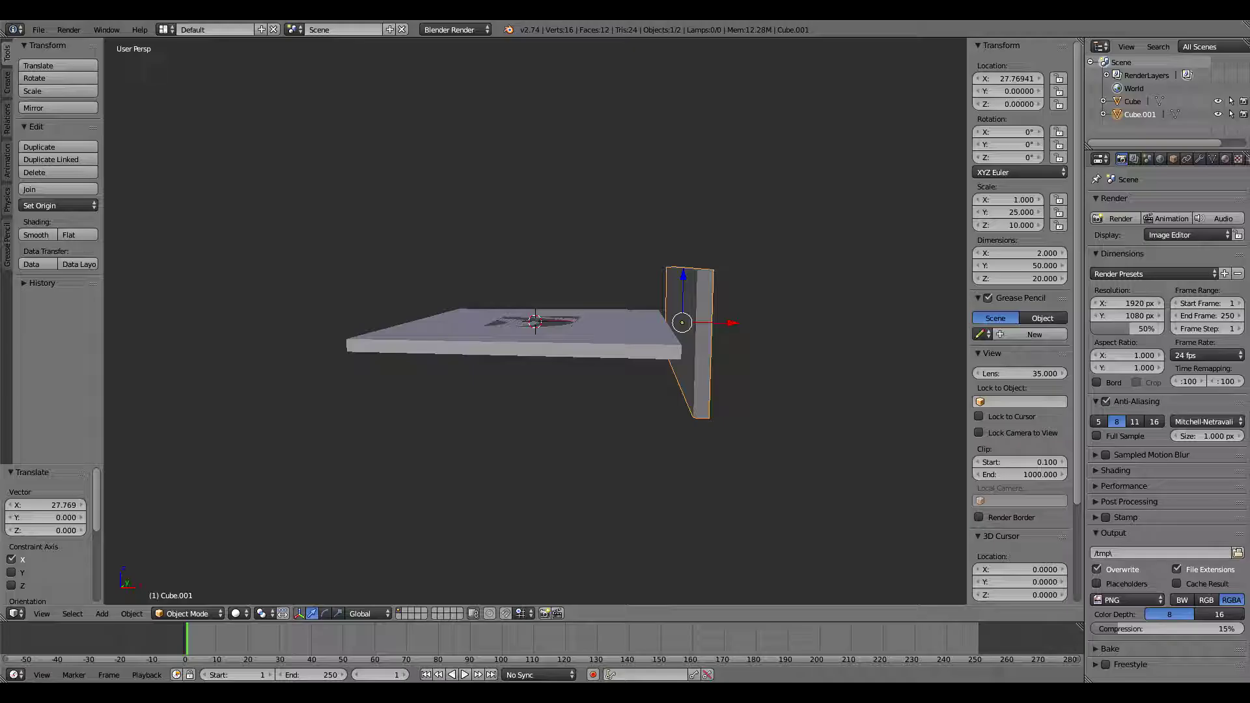
{"action": "middle_click_drag", "start_coordinate": [652, 364], "coordinate": [635, 376]}
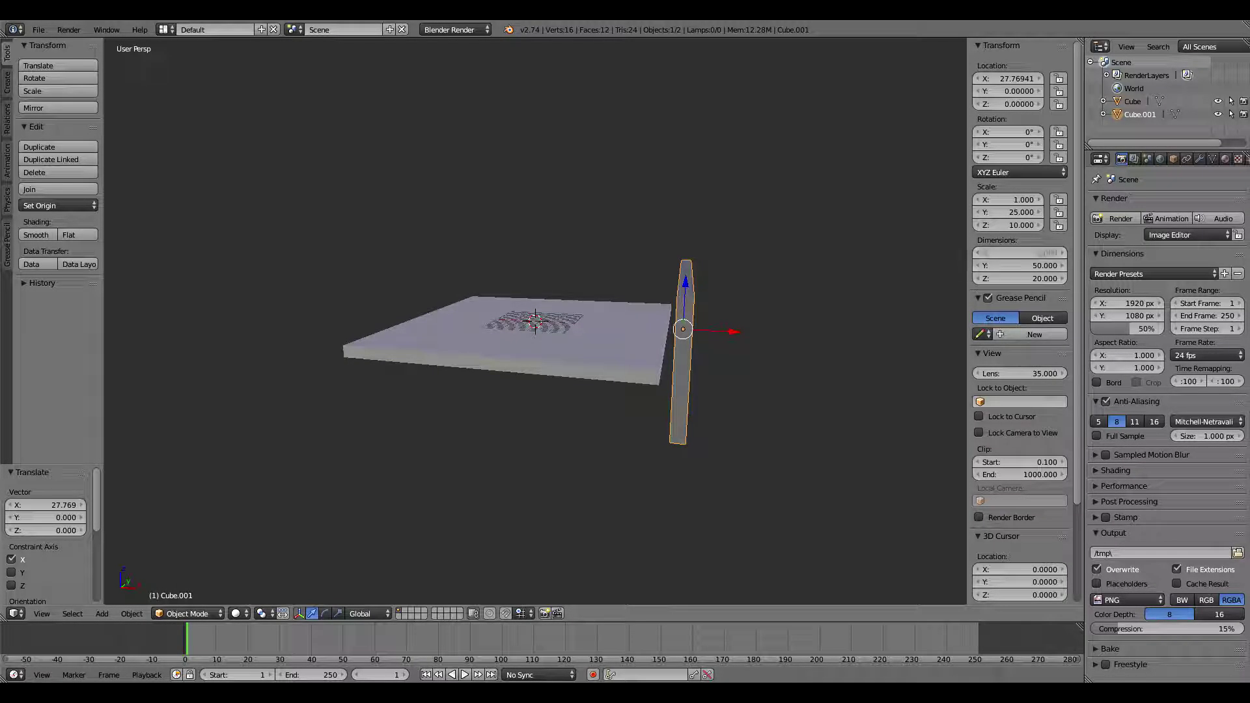
{"action": "key", "text": "Return"}
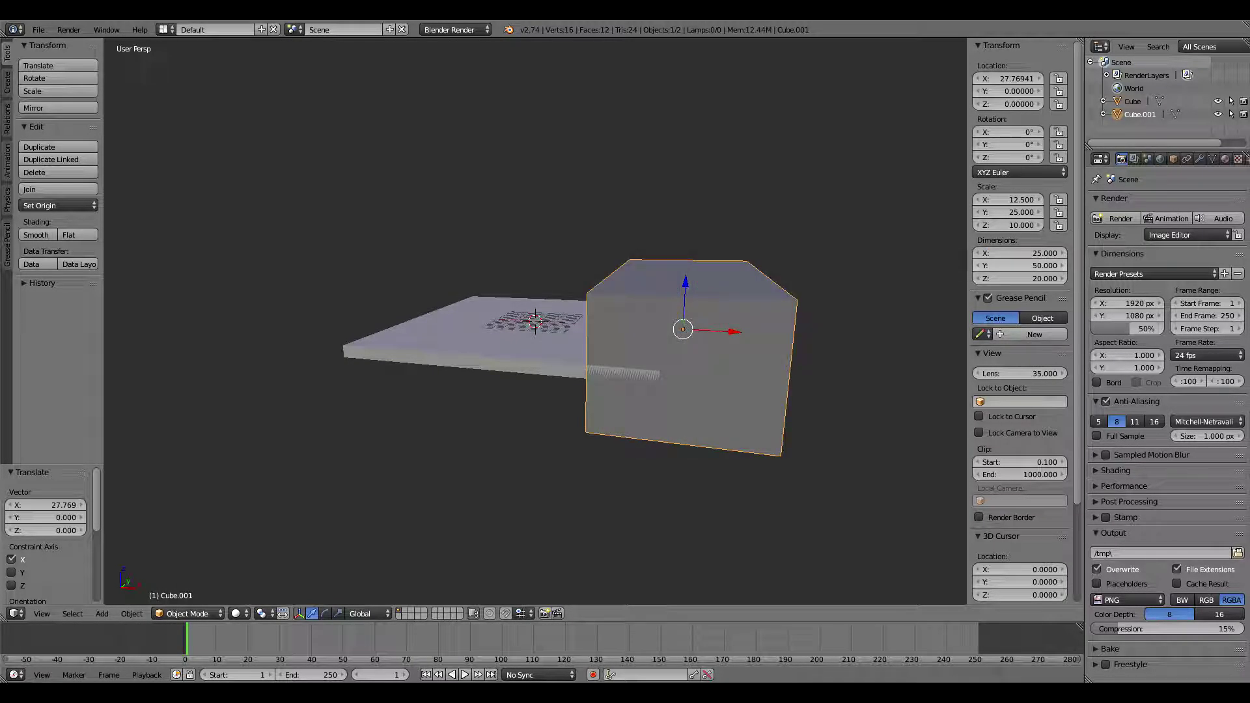
Step: Move the block about 9.73 units along X so its inner face meets the slab's edge
{"action": "middle_click_drag", "start_coordinate": [638, 365], "coordinate": [636, 396]}
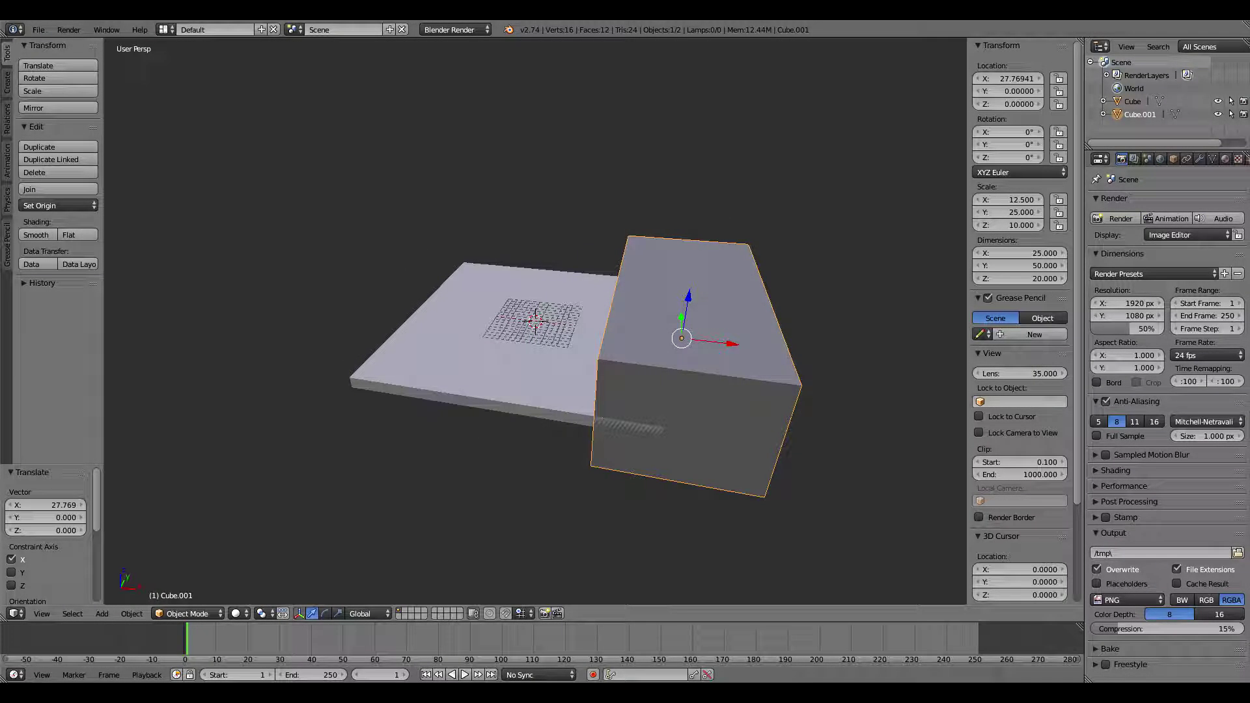
{"action": "key", "text": "g"}
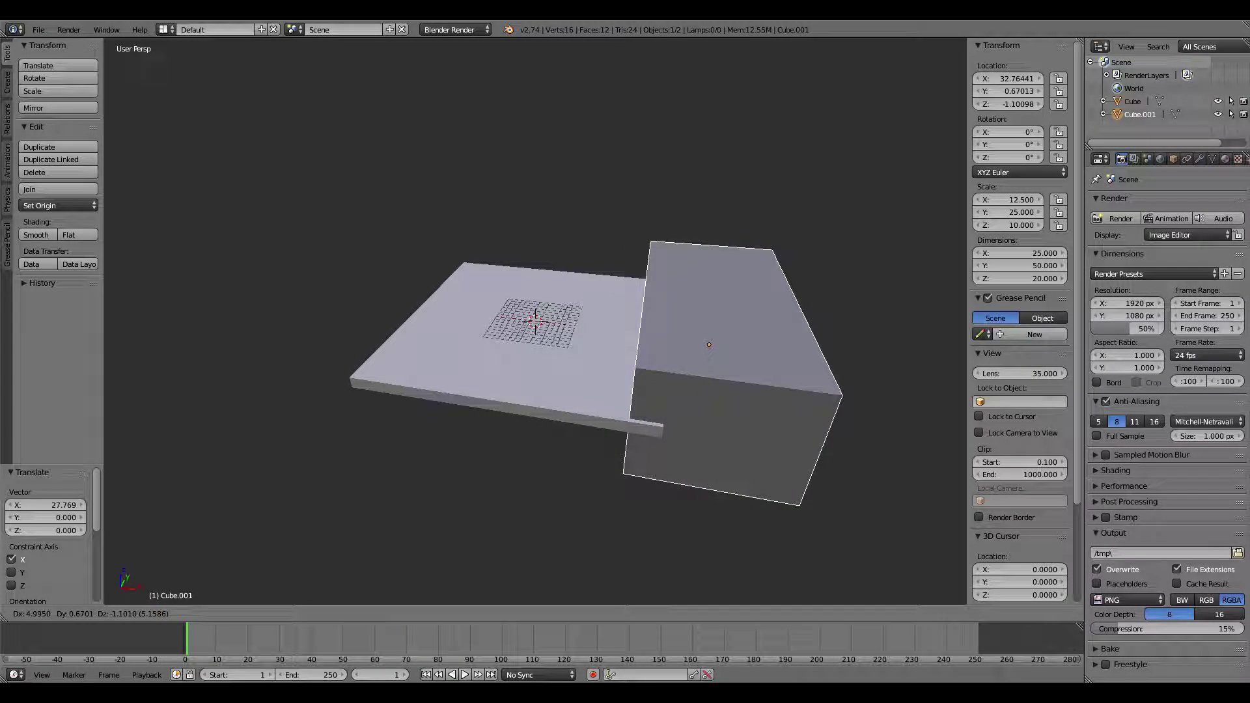
{"action": "key", "text": "x"}
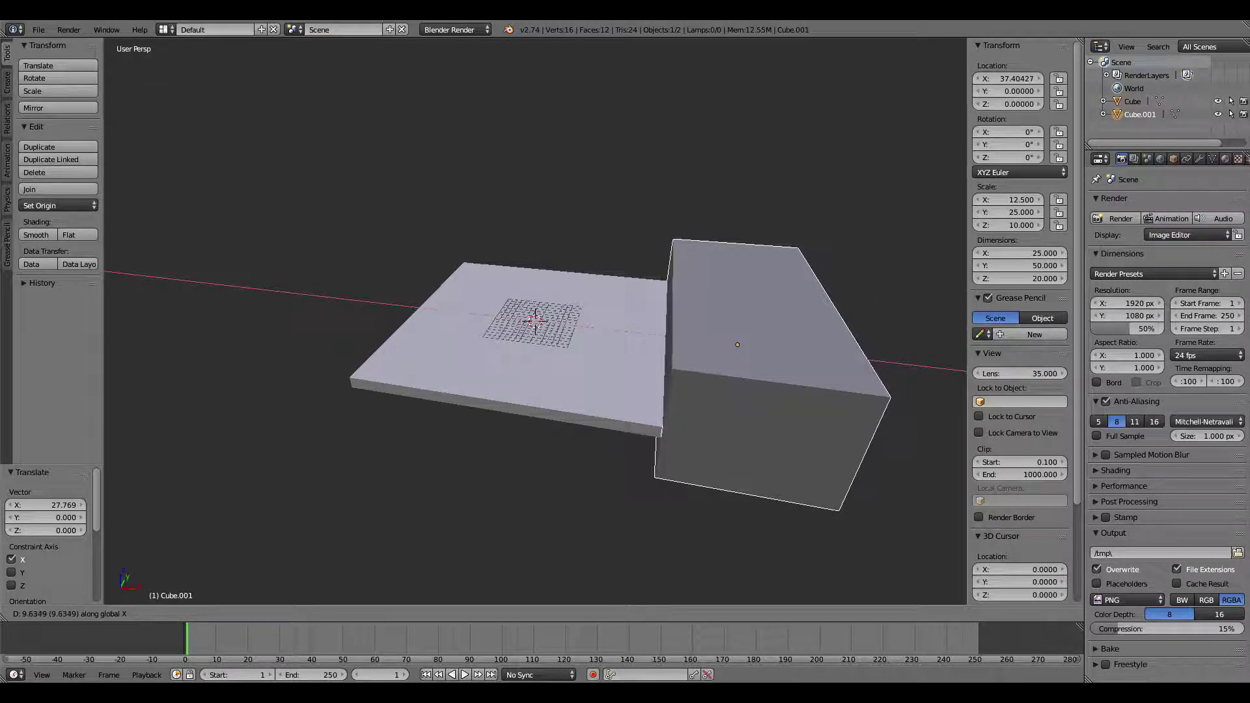
{"action": "key", "text": "Return"}
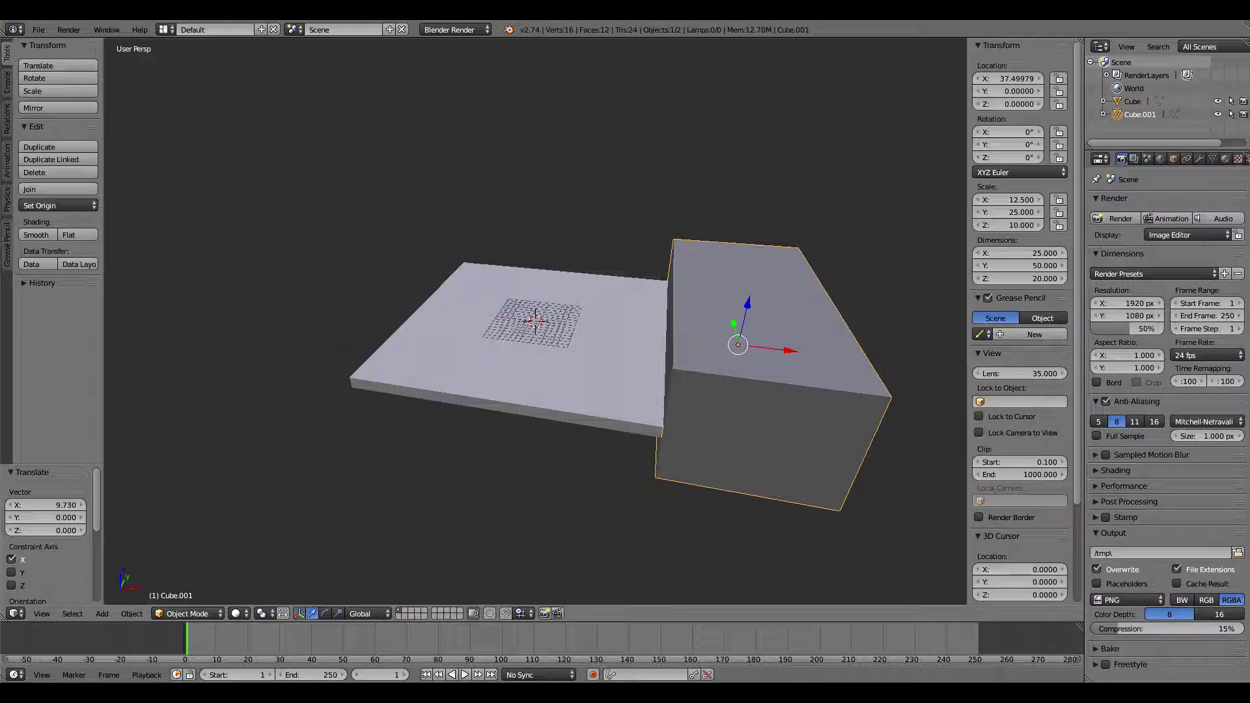
Step: Raise the block about 7.99 units along Z so its base lines up with the slab's underside
{"action": "scroll", "coordinate": [535, 321], "scroll_direction": "up", "scroll_amount": 5}
{"action": "middle_click_drag", "start_coordinate": [535, 321], "coordinate": [318, 117], "text": "shift"}
{"action": "middle_click_drag", "start_coordinate": [335, 198], "coordinate": [364, 215]}
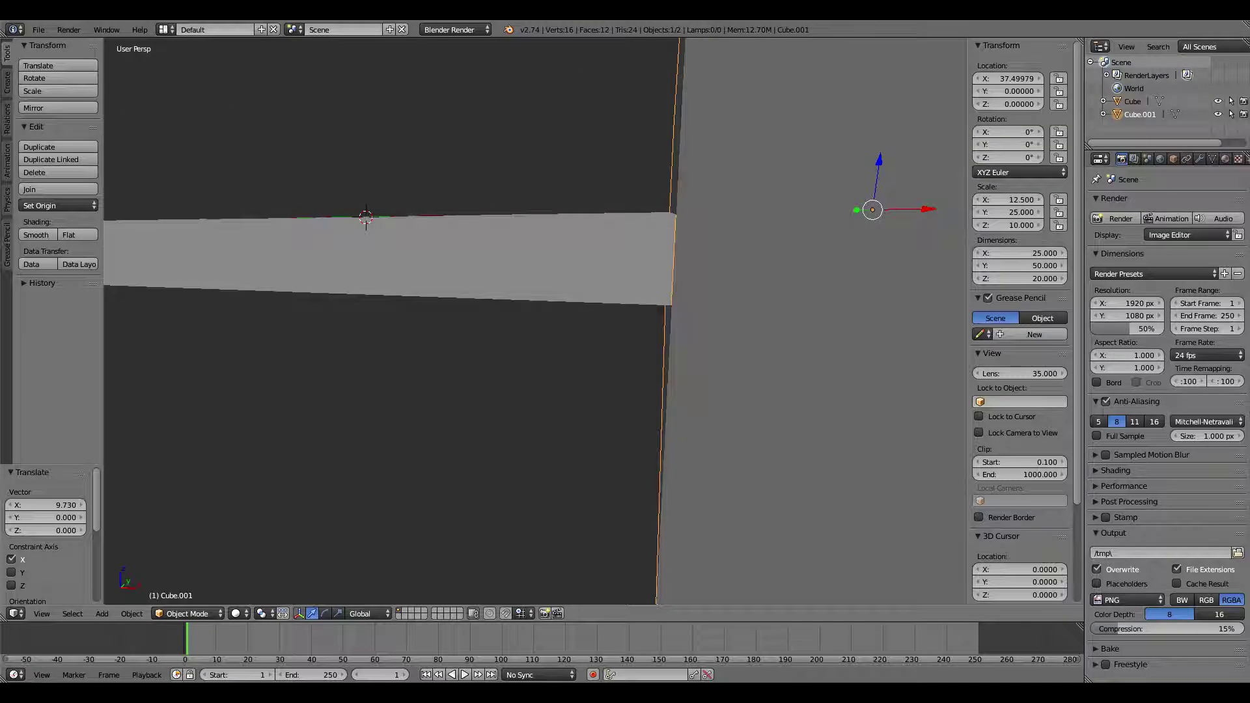
{"action": "middle_click_drag", "start_coordinate": [536, 321], "coordinate": [577, 328]}
{"action": "scroll", "coordinate": [536, 321], "scroll_direction": "down", "scroll_amount": 1}
{"action": "middle_click_drag", "start_coordinate": [345, 238], "coordinate": [354, 224]}
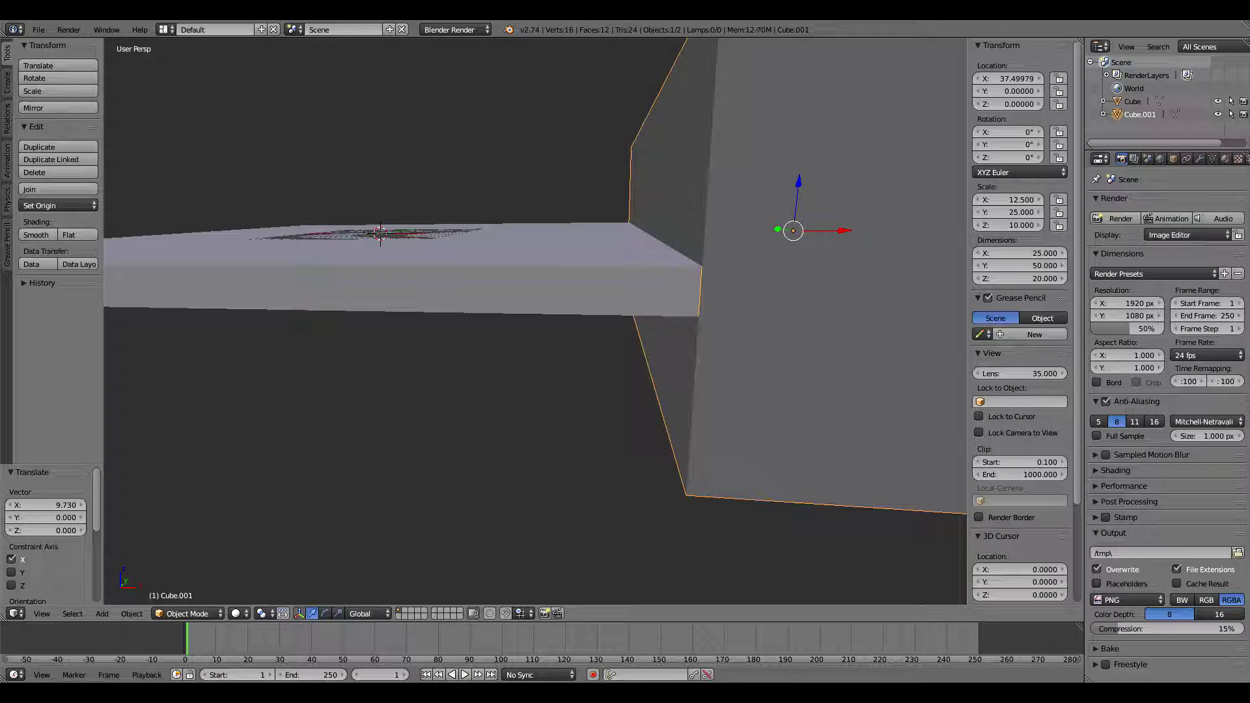
{"action": "key", "text": "g"}
{"action": "key", "text": "z"}
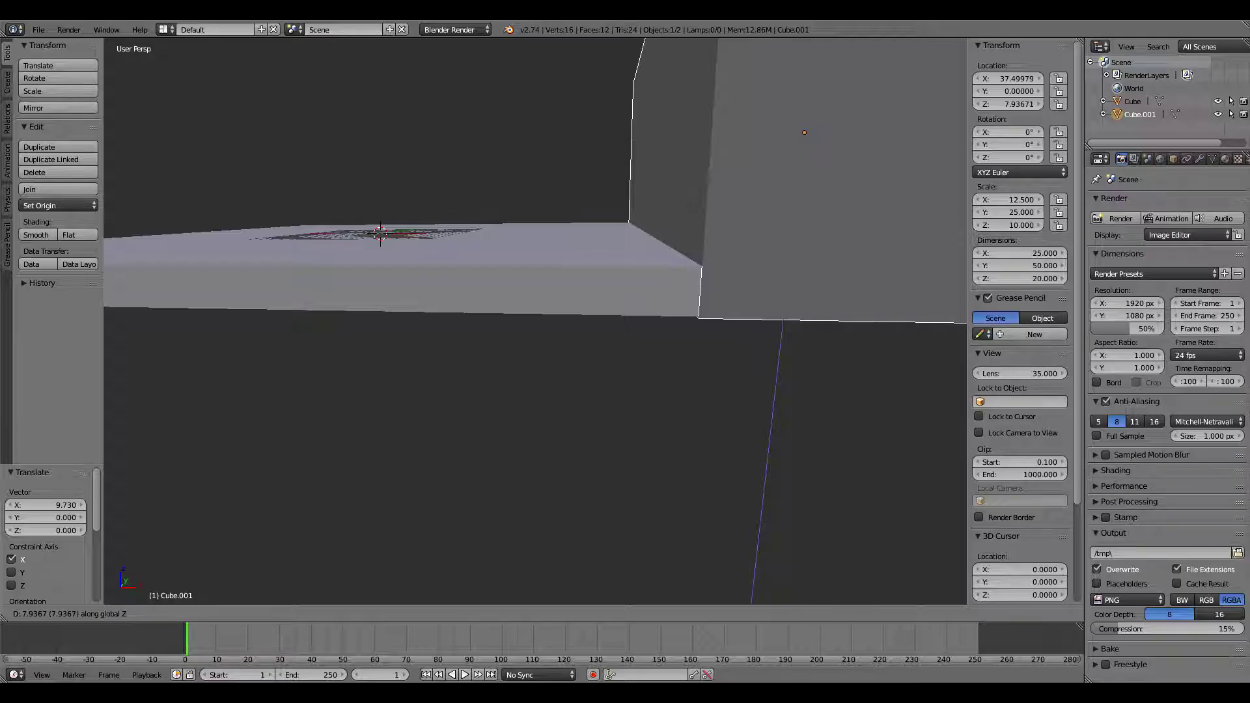
{"action": "left_click", "coordinate": [809, 78]}
Step: Enlarge the floor slab by setting its X and Y dimensions to 100
{"action": "scroll", "coordinate": [535, 321], "scroll_direction": "down", "scroll_amount": 2}
{"action": "middle_click_drag", "start_coordinate": [535, 293], "coordinate": [443, 293]}
{"action": "scroll", "coordinate": [535, 321], "scroll_direction": "down", "scroll_amount": 3}
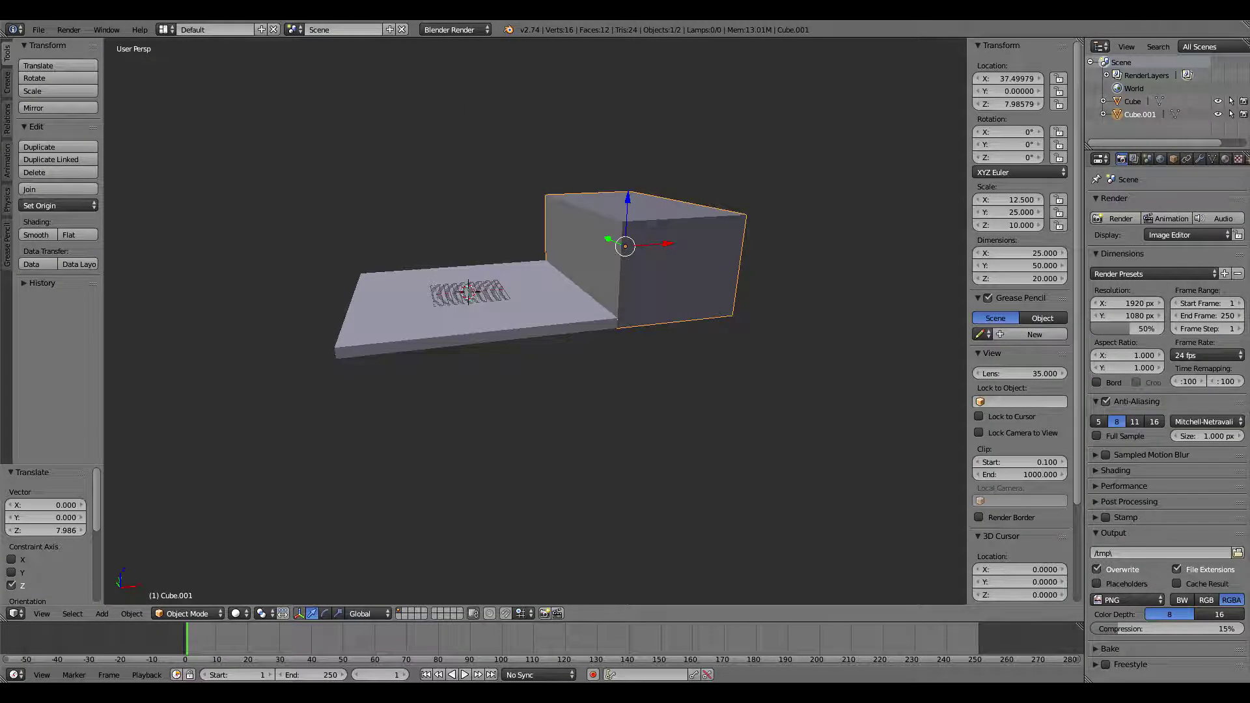
{"action": "right_click", "coordinate": [465, 319]}
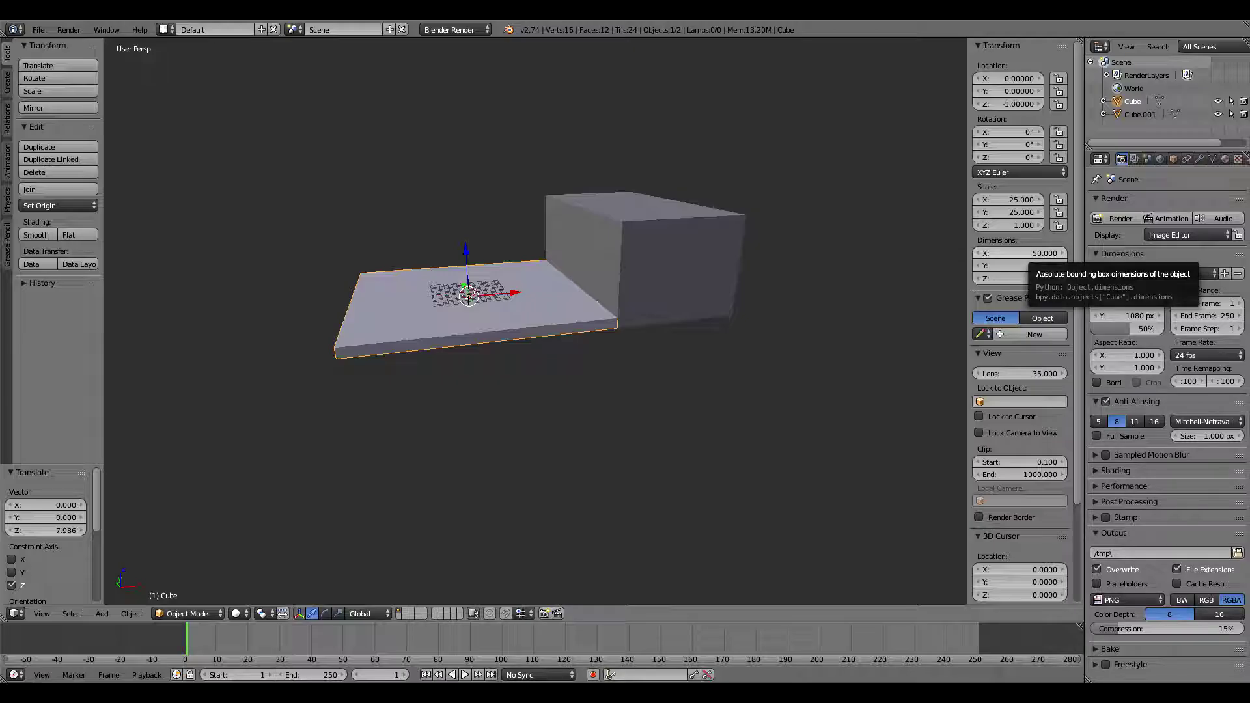
{"action": "left_click", "coordinate": [1016, 252]}
{"action": "type", "text": "10"}
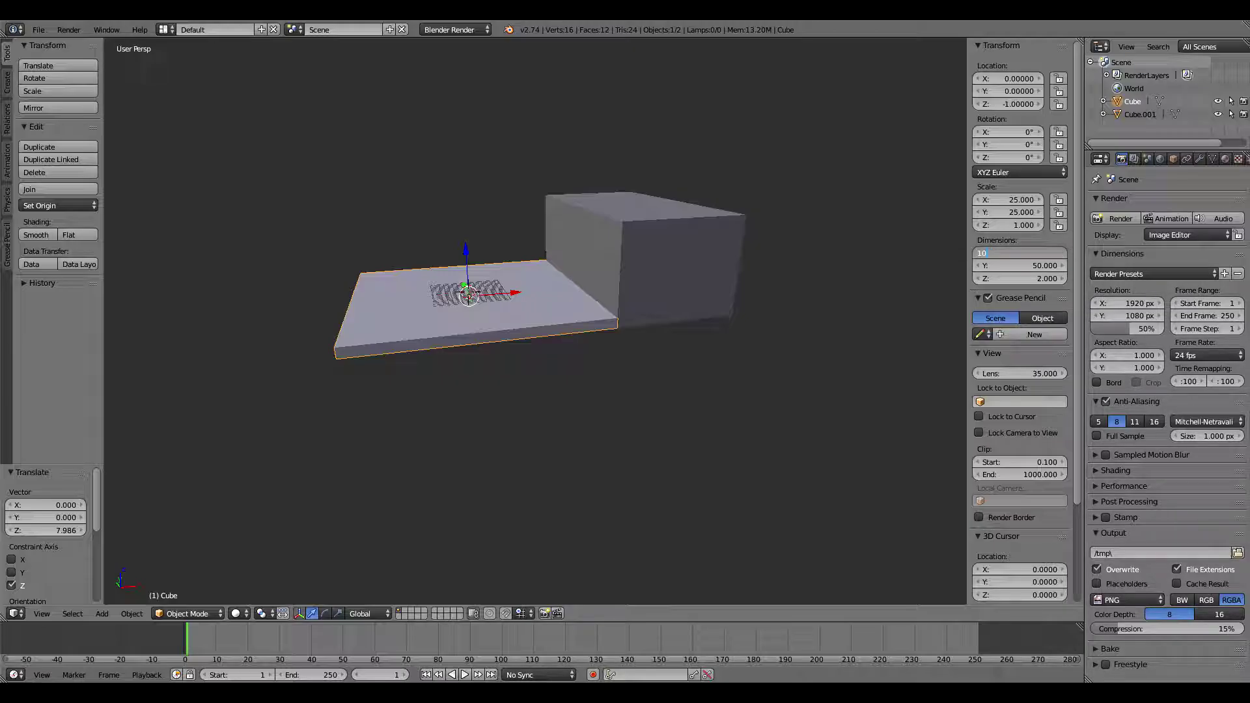
{"action": "type", "text": "0"}
{"action": "key", "text": "Return"}
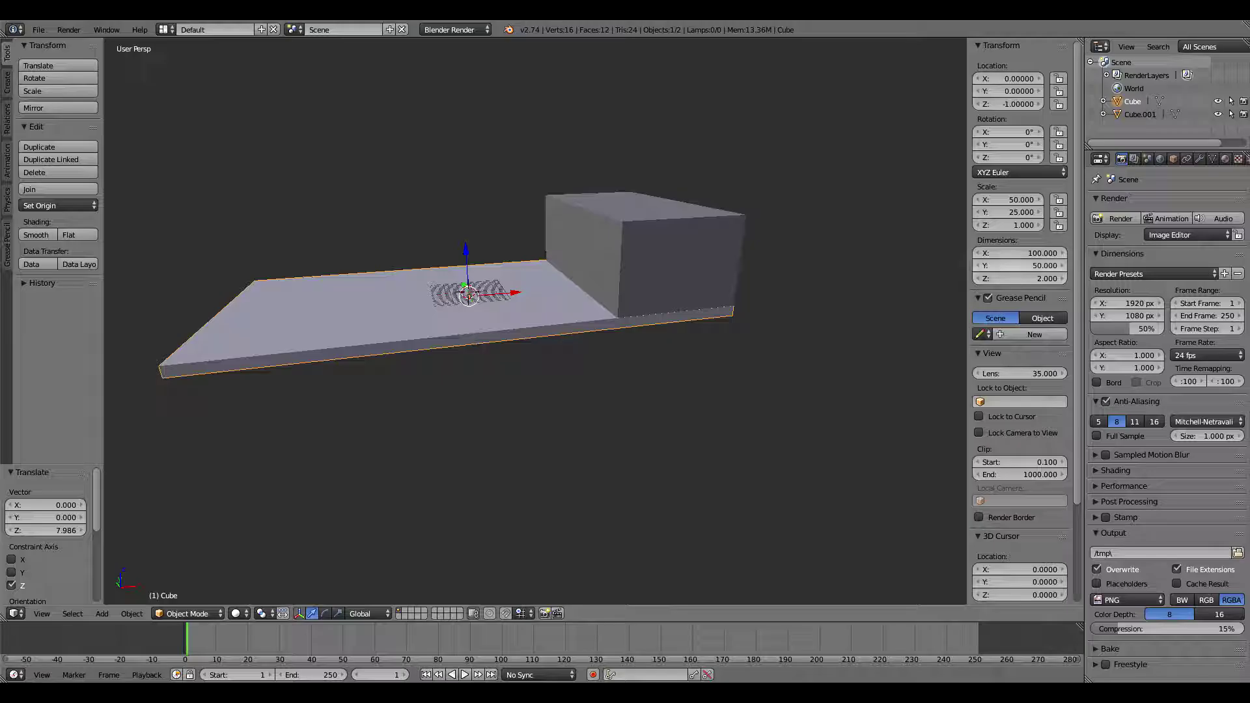
{"action": "type", "text": "100"}
{"action": "key", "text": "Return"}
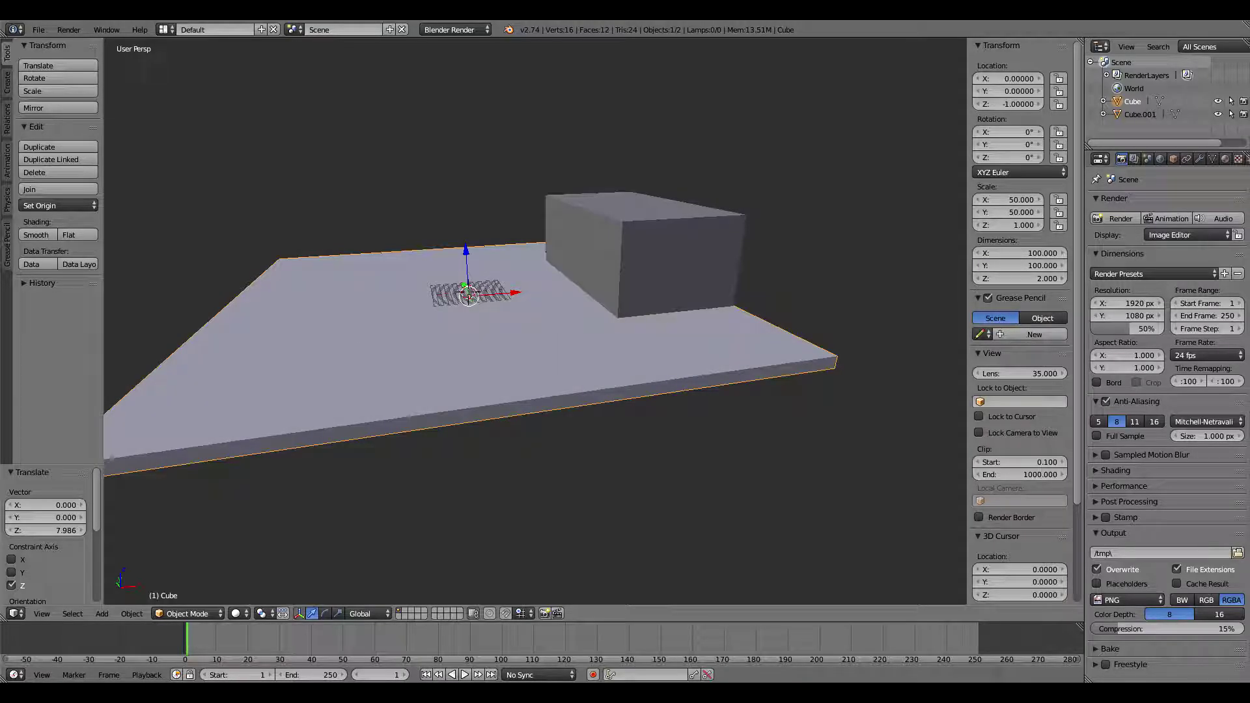
Step: Move the block about 25.05 units along X to the edge of the enlarged slab
{"action": "middle_click_drag", "start_coordinate": [521, 287], "coordinate": [482, 280]}
{"action": "right_click", "coordinate": [645, 280]}
{"action": "key", "text": "g"}
{"action": "key", "text": "x"}
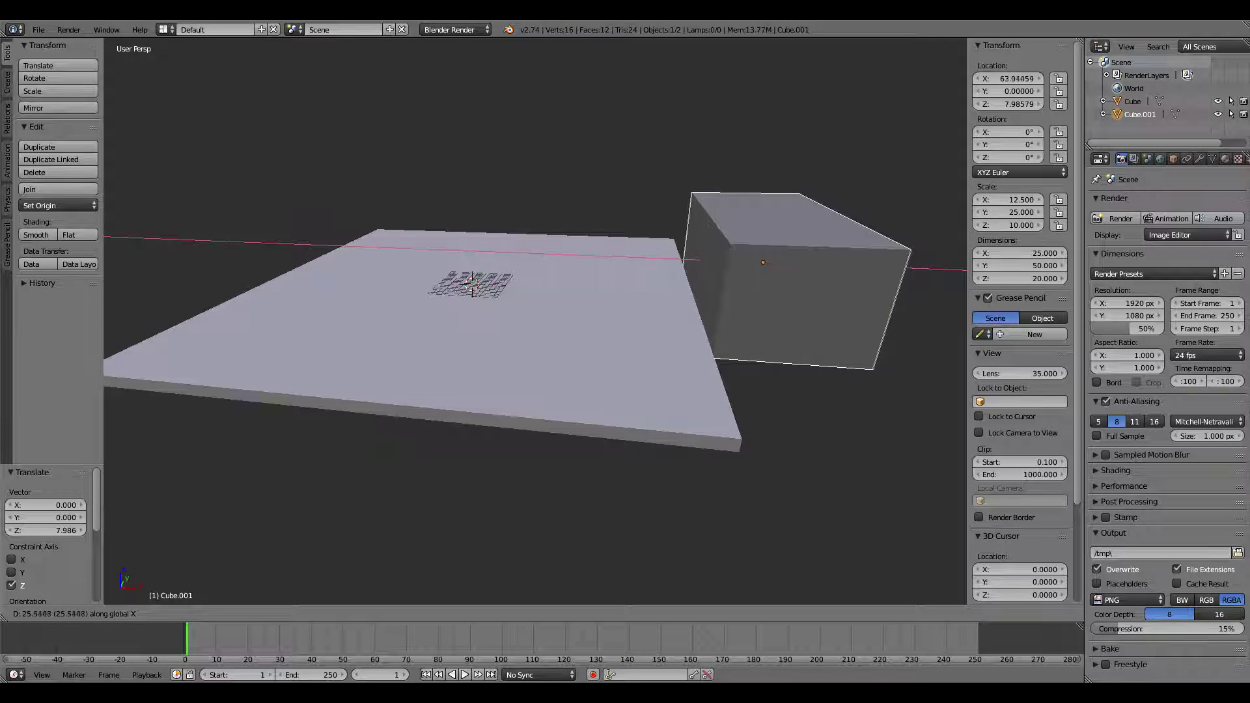
{"action": "left_click", "coordinate": [761, 280]}
Step: Set the block's Y dimension to 100 so it spans the slab's full edge
{"action": "middle_click_drag", "start_coordinate": [761, 280], "coordinate": [707, 240]}
{"action": "middle_click_drag", "start_coordinate": [573, 176], "coordinate": [661, 179]}
{"action": "scroll", "coordinate": [535, 321], "scroll_direction": "down", "scroll_amount": 3}
{"action": "middle_click_drag", "start_coordinate": [507, 334], "coordinate": [536, 357]}
{"action": "scroll", "coordinate": [536, 321], "scroll_direction": "down", "scroll_amount": 1}
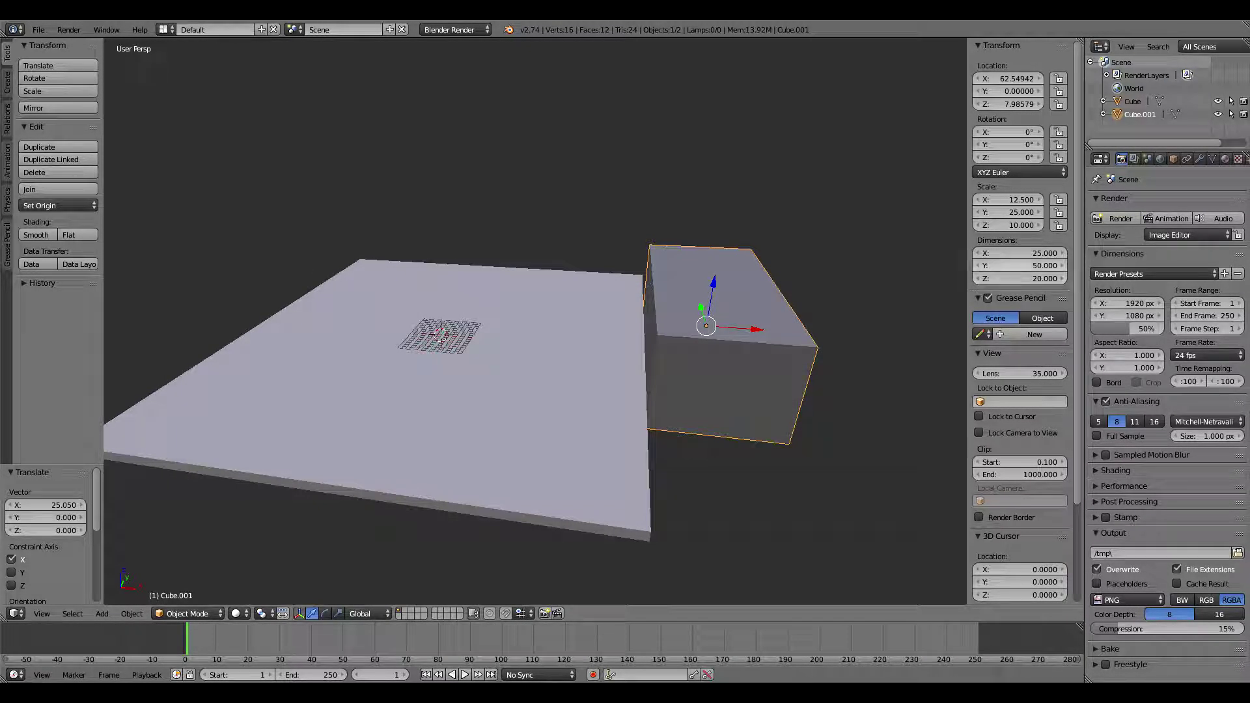
{"action": "type", "text": "100"}
{"action": "key", "text": "Return"}
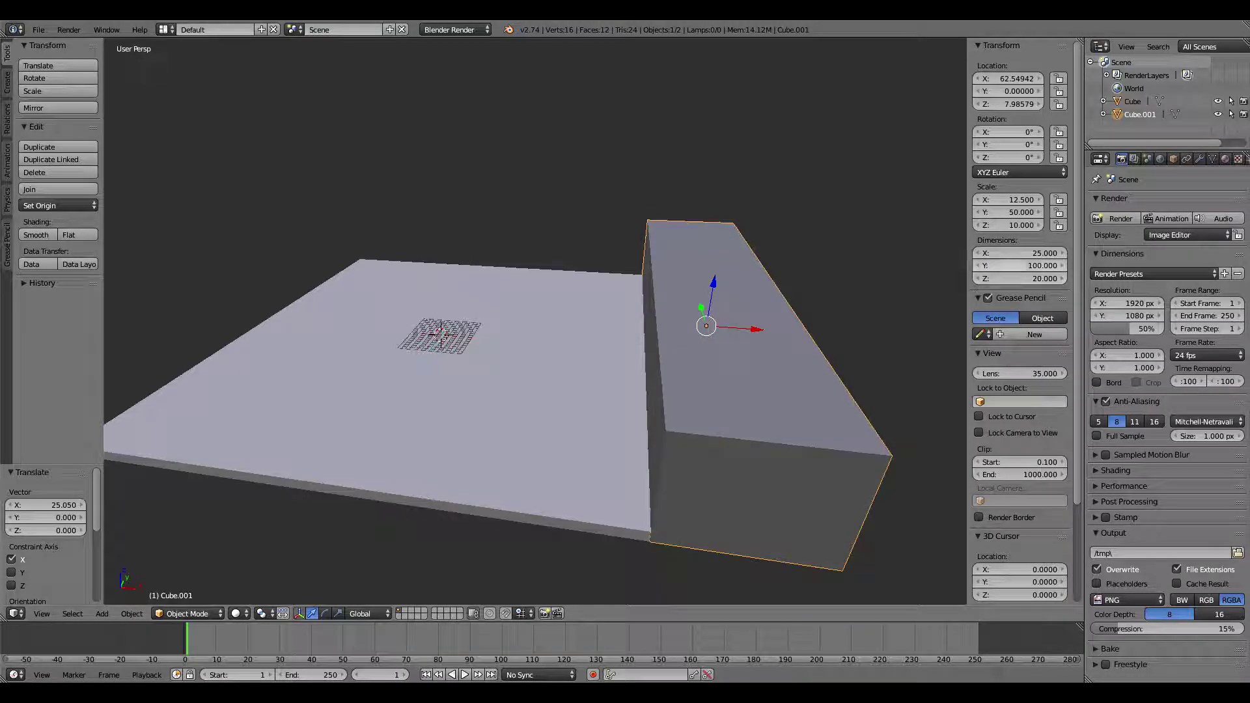
Step: Duplicate the long block and move the copy about -125.07 units along X to the slab's opposite edge
{"action": "middle_click_drag", "start_coordinate": [536, 339], "coordinate": [560, 329]}
{"action": "middle_click_drag", "start_coordinate": [589, 202], "coordinate": [602, 199]}
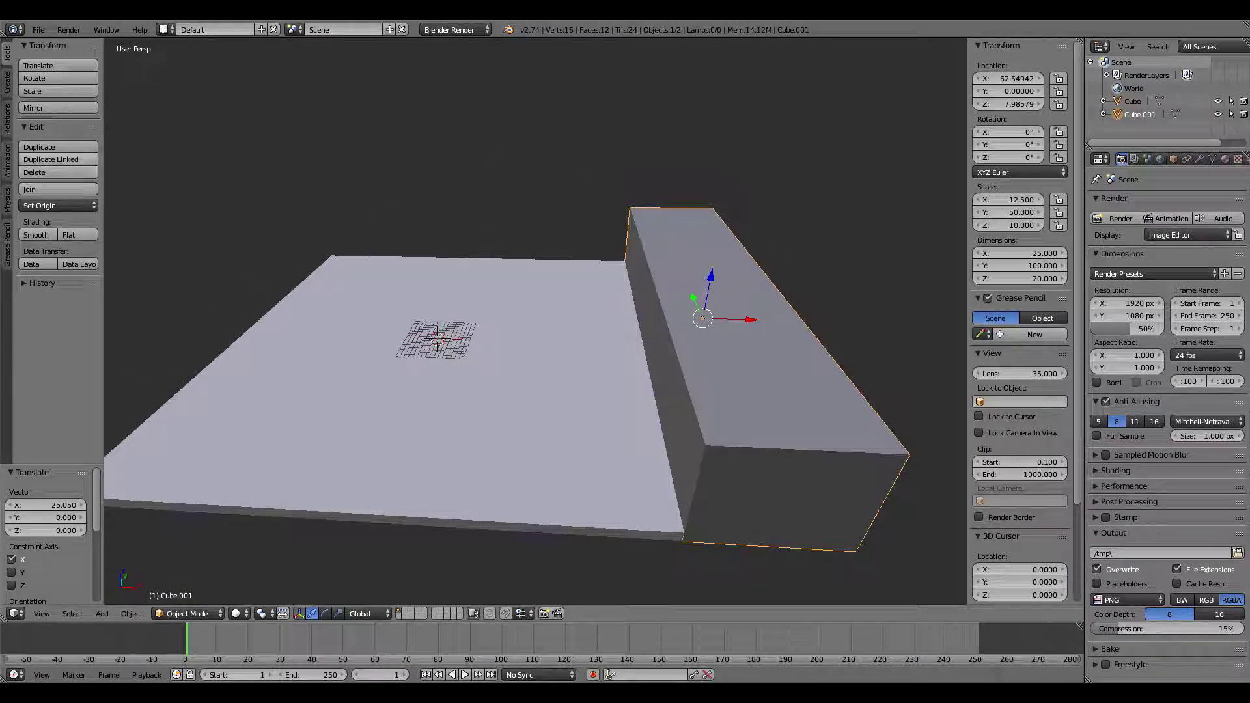
{"action": "left_click", "coordinate": [58, 147]}
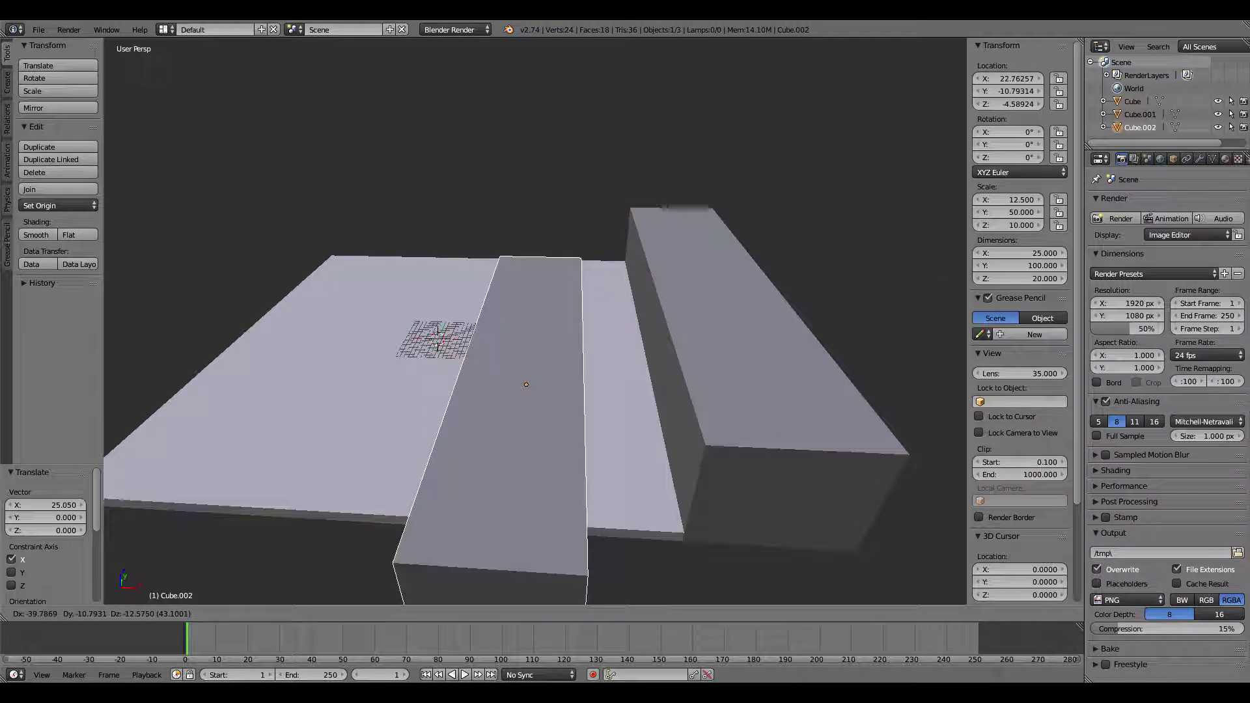
{"action": "key", "text": "x"}
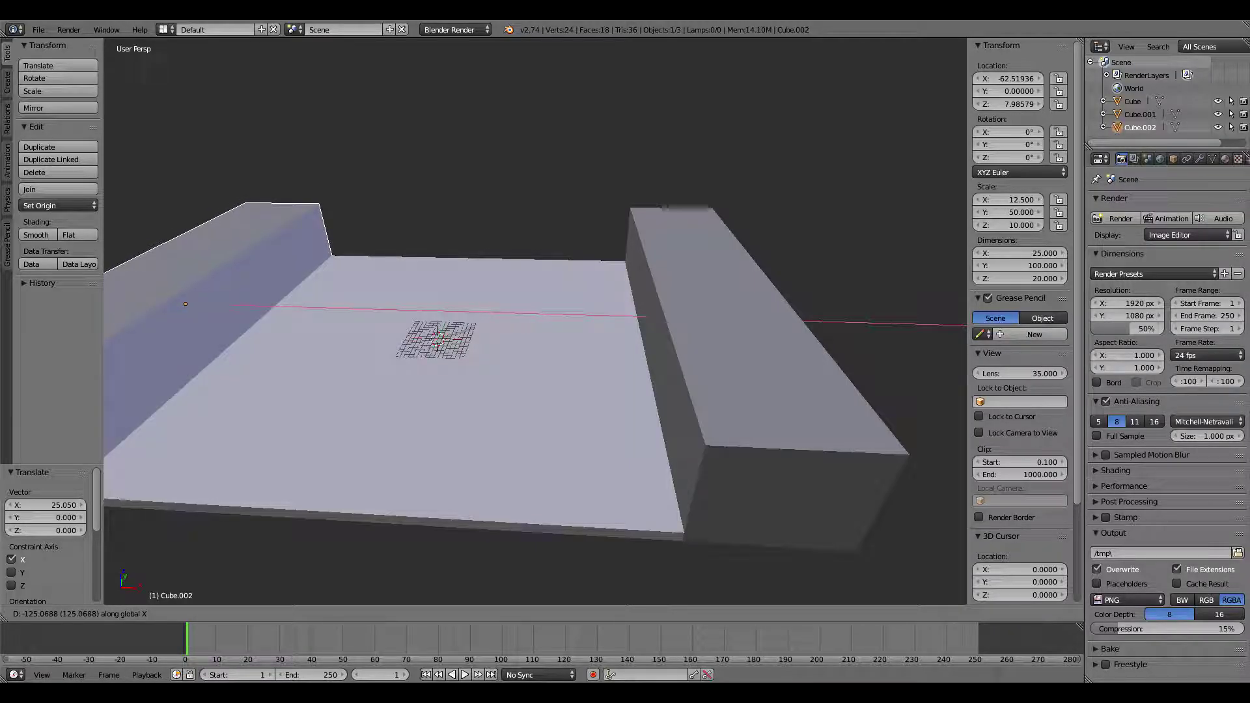
{"action": "key", "text": "Return"}
Step: Nudge the duplicated block about -0.006 units along X to sit flush against the slab's edge
{"action": "middle_click_drag", "start_coordinate": [535, 322], "coordinate": [532, 280]}
{"action": "scroll", "coordinate": [532, 280], "scroll_direction": "up", "scroll_amount": 1}
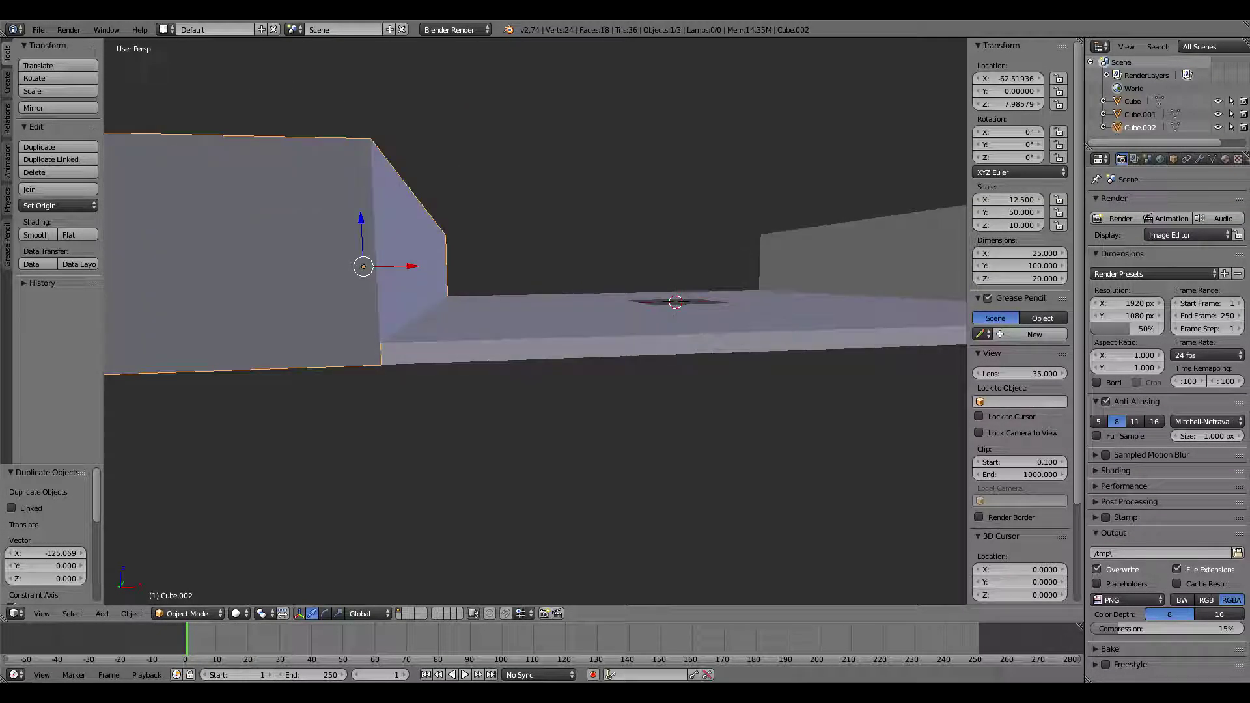
{"action": "middle_click_drag", "start_coordinate": [664, 320], "coordinate": [658, 319]}
{"action": "key", "text": "g"}
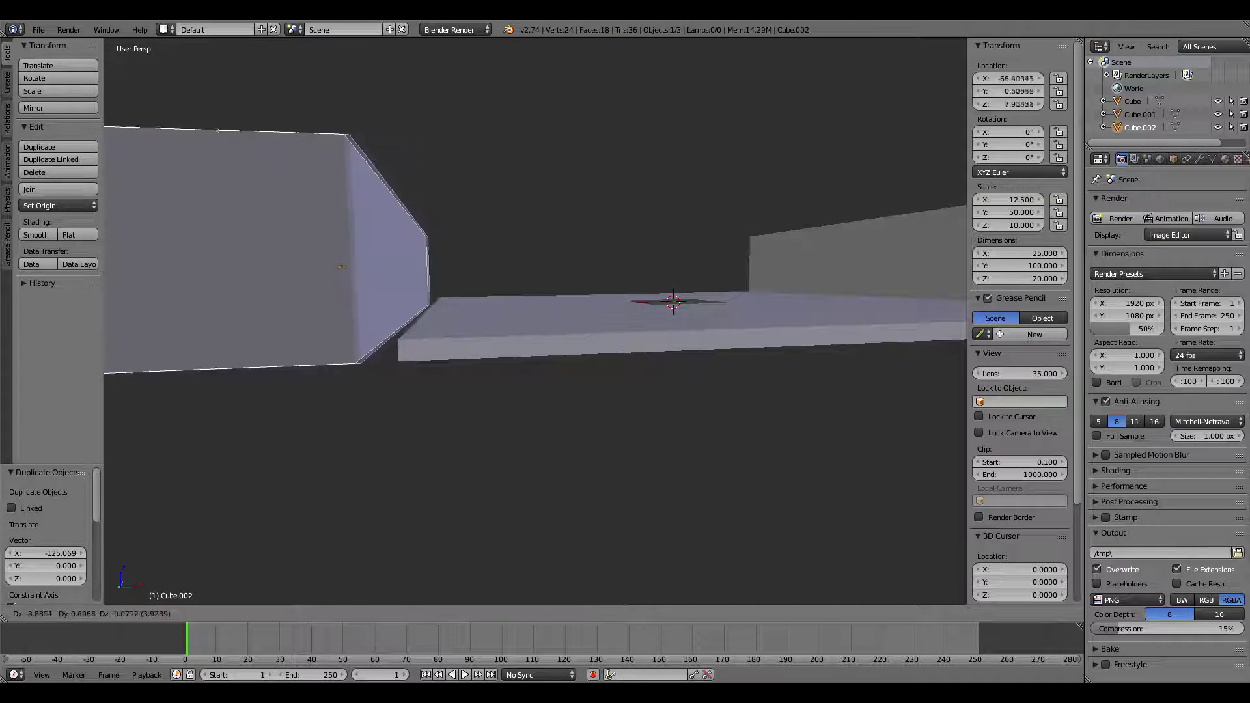
{"action": "key", "text": "x"}
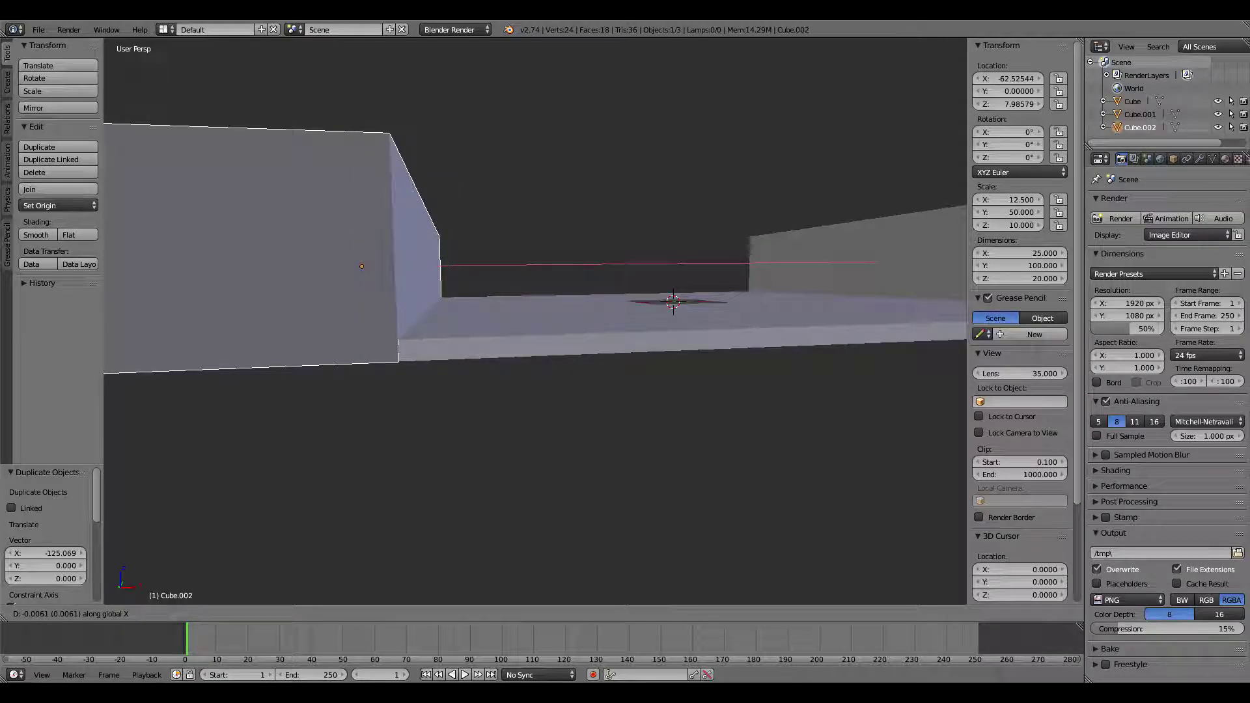
{"action": "left_click", "coordinate": [423, 266]}
{"action": "middle_click_drag", "start_coordinate": [423, 265], "coordinate": [388, 227]}
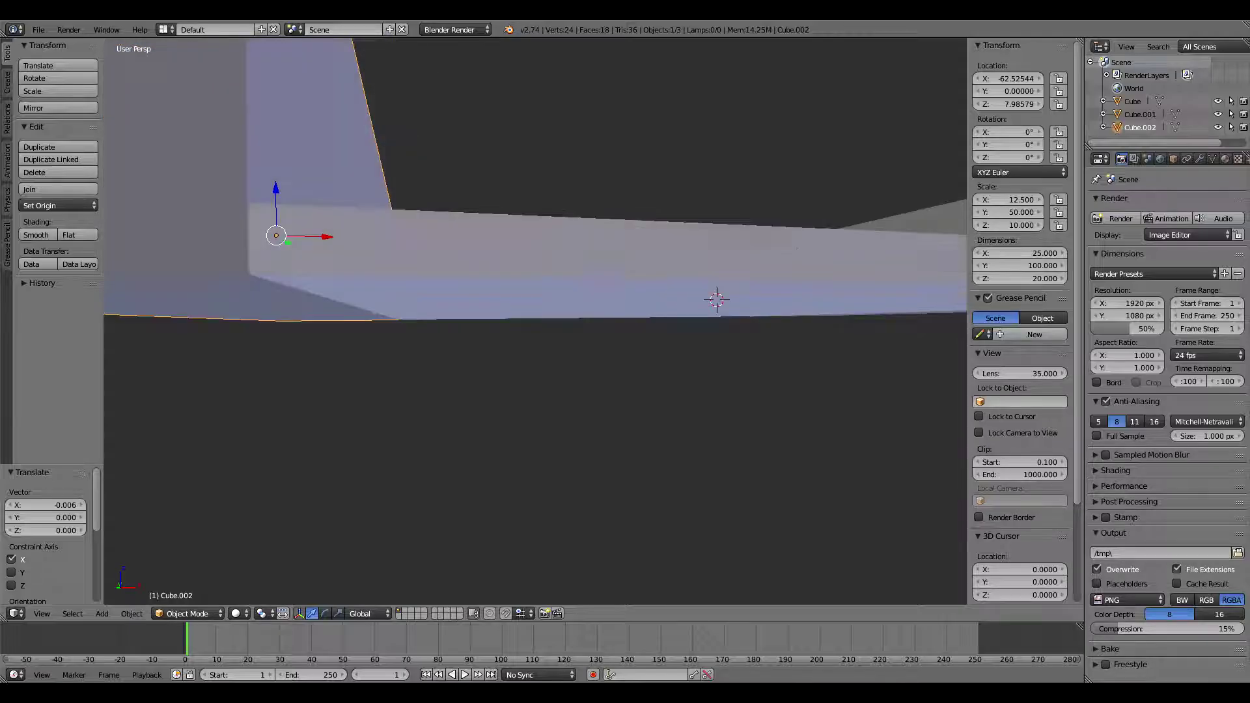
Step: Duplicate the long block and move the copy about 64.99 units along X onto the middle of the slab
{"action": "middle_click_drag", "start_coordinate": [703, 306], "coordinate": [732, 332]}
{"action": "scroll", "coordinate": [717, 345], "scroll_direction": "down", "scroll_amount": 6}
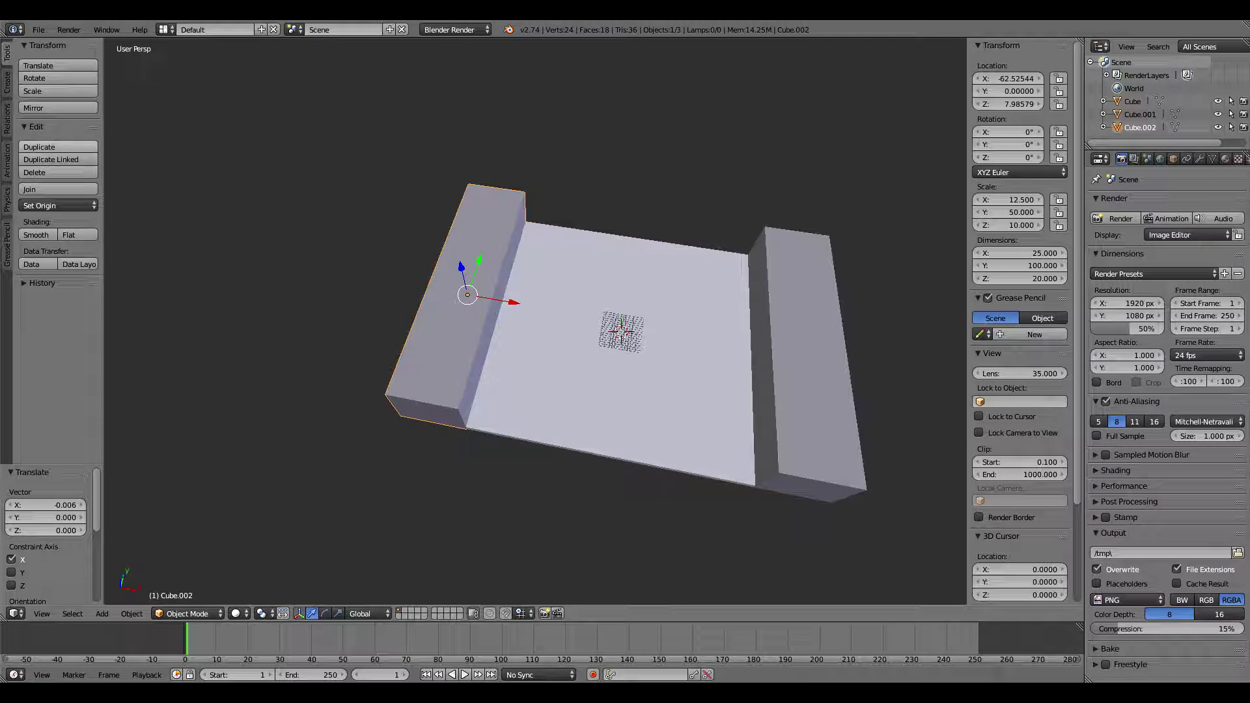
{"action": "key", "text": "shift+d"}
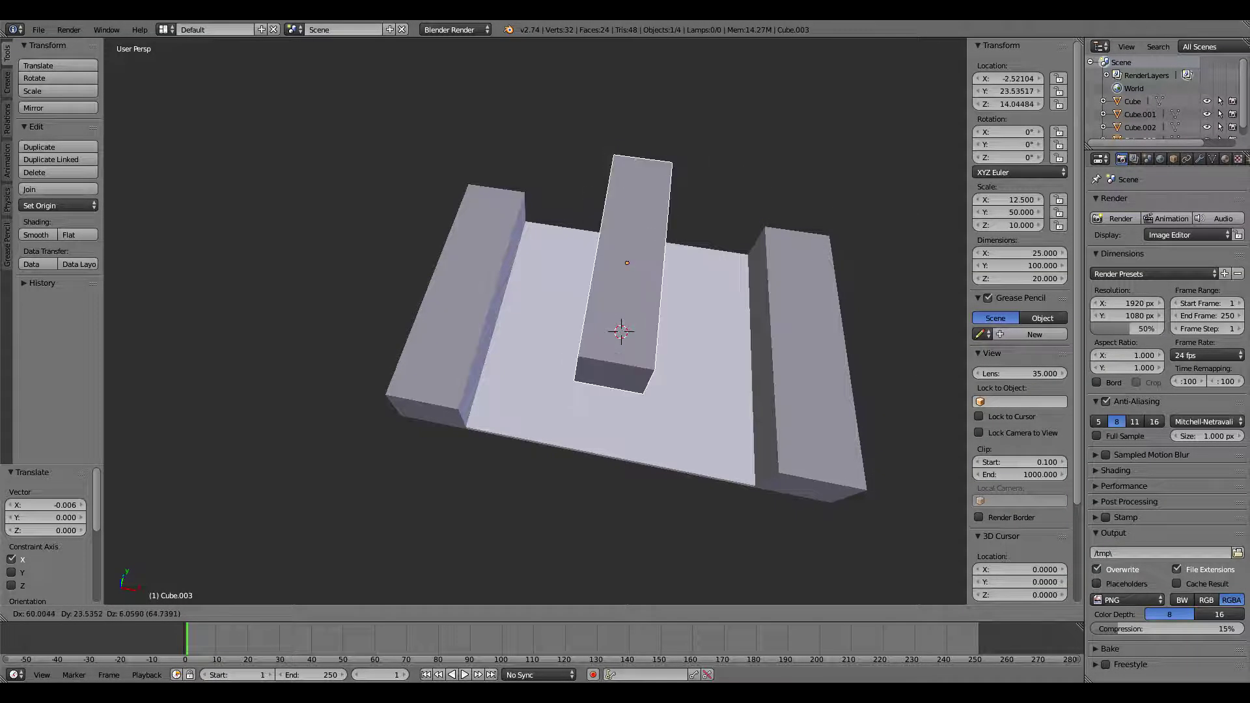
{"action": "key", "text": "x"}
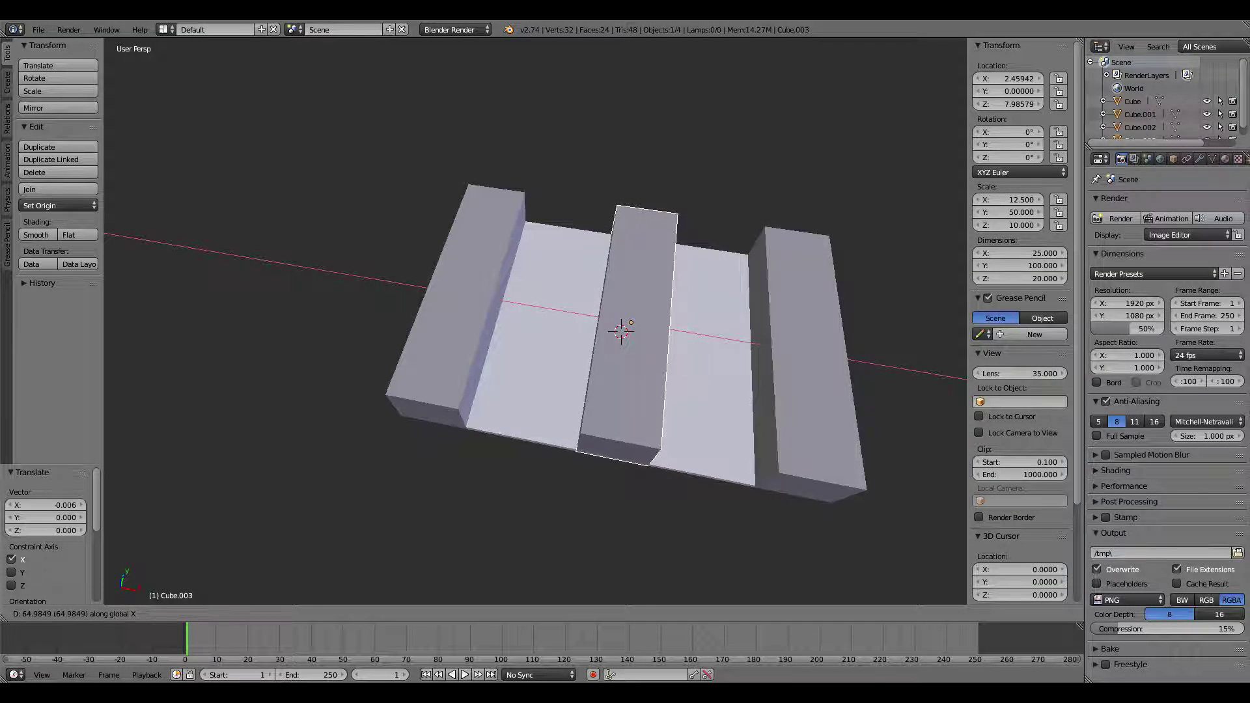
{"action": "key", "text": "Return"}
{"action": "key", "text": "r"}
{"action": "key", "text": "x"}
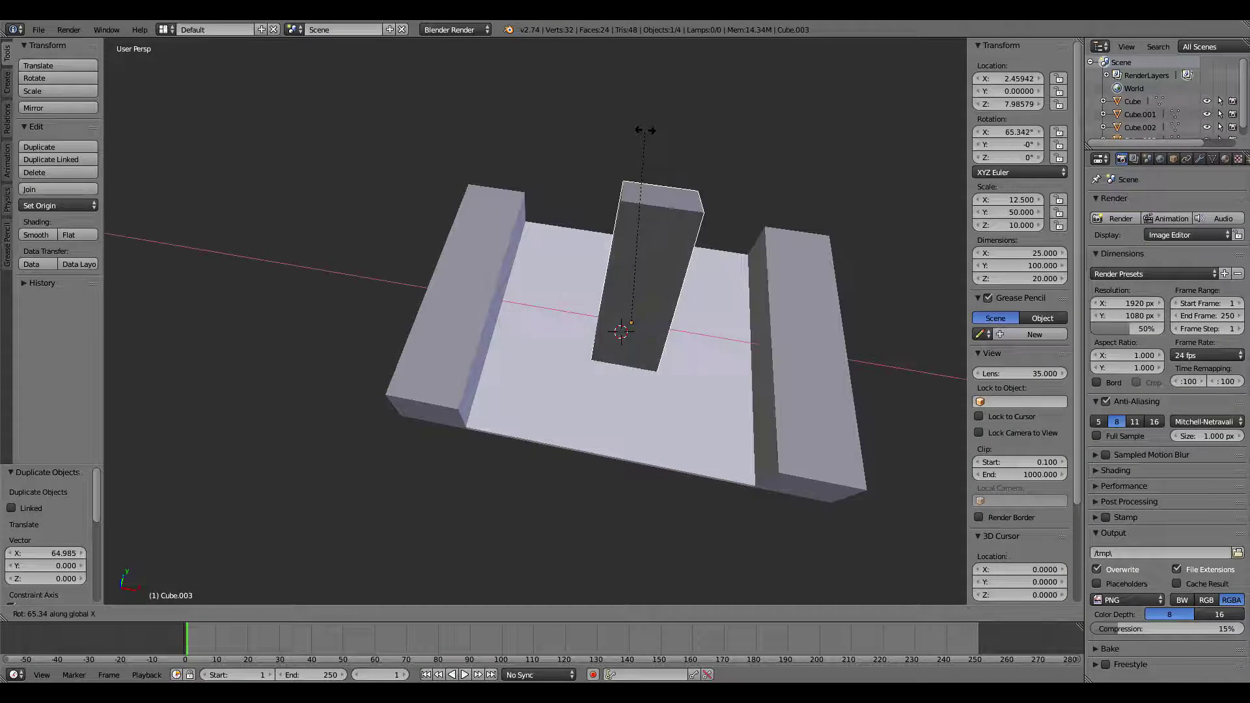
{"action": "mouse_move", "coordinate": [635, 166]}
{"action": "key", "text": "y"}
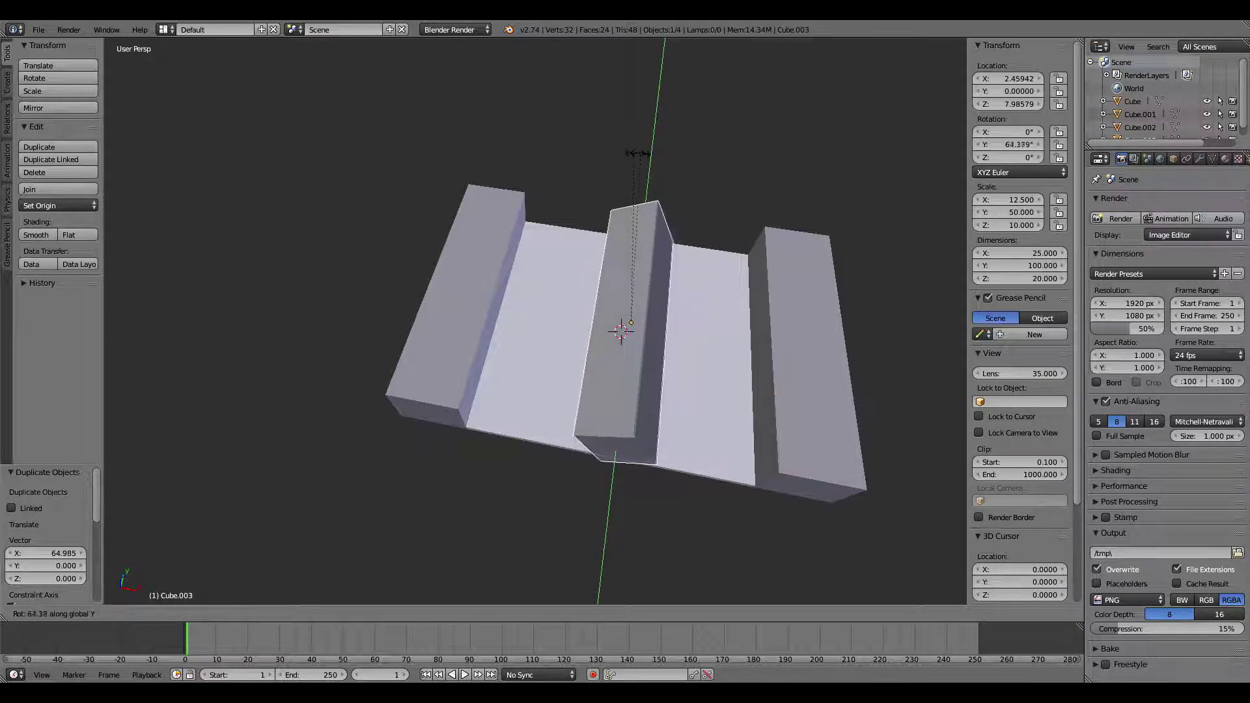
{"action": "key", "text": "z"}
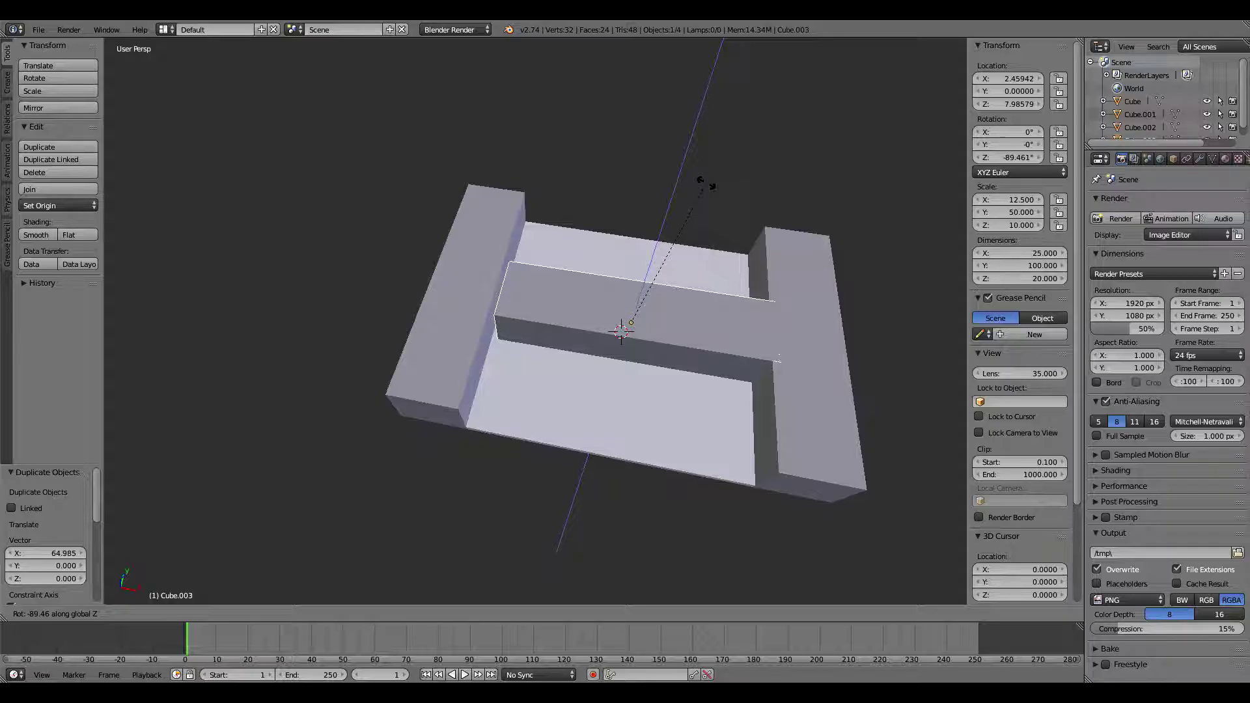
{"action": "key", "text": "Escape"}
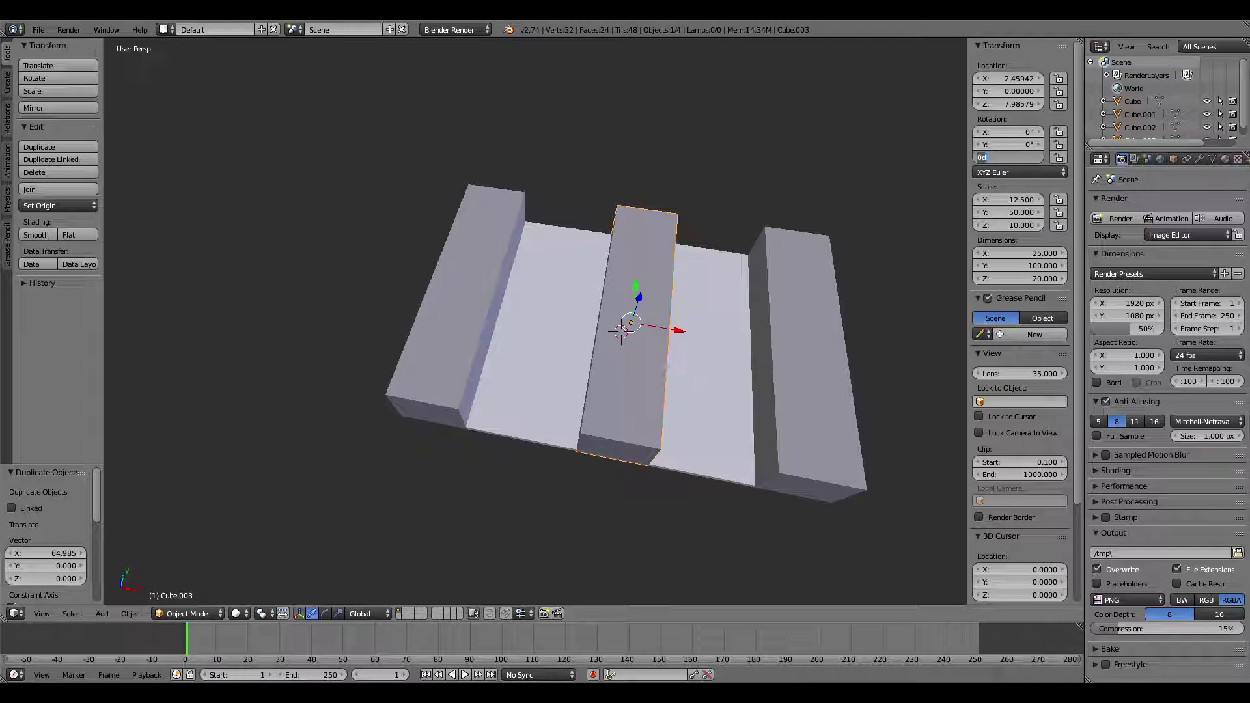
Step: Set the copied block's Z rotation to 90° and move it about 62.35 units along Y to the slab's open edge
{"action": "type", "text": "90"}
{"action": "key", "text": "Return"}
{"action": "middle_click_drag", "start_coordinate": [619, 378], "coordinate": [693, 348]}
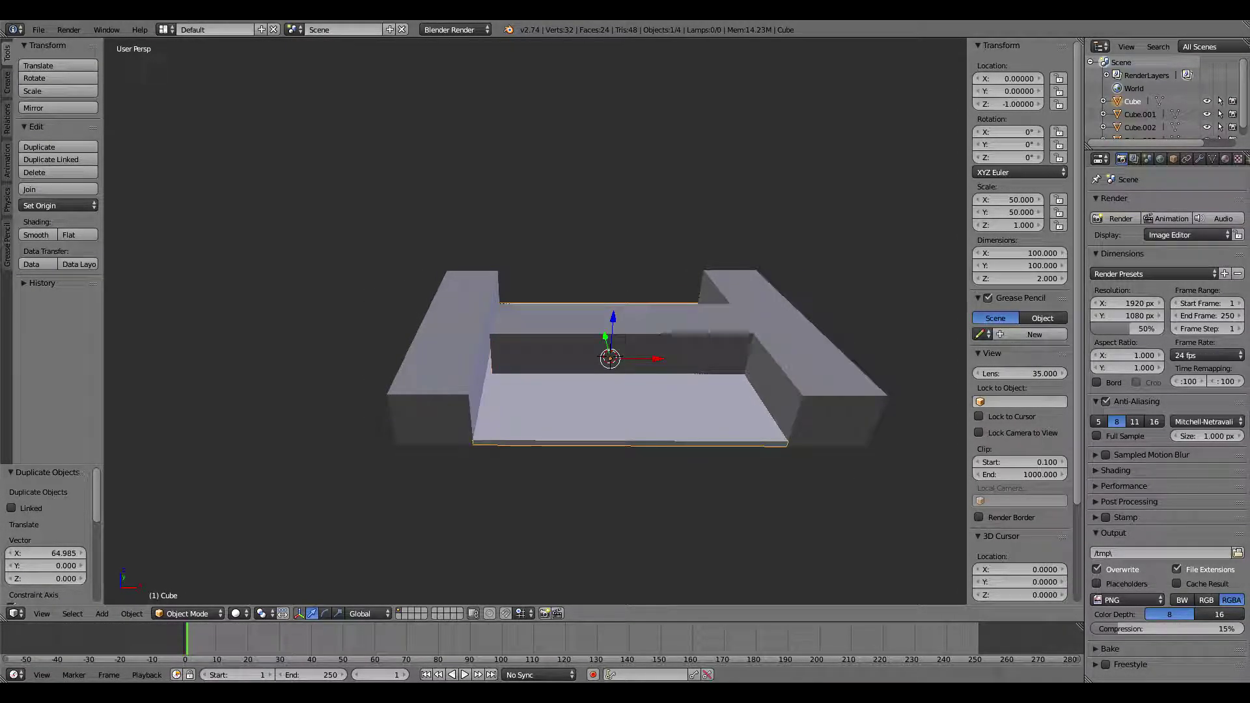
{"action": "key", "text": "g"}
{"action": "key", "text": "y"}
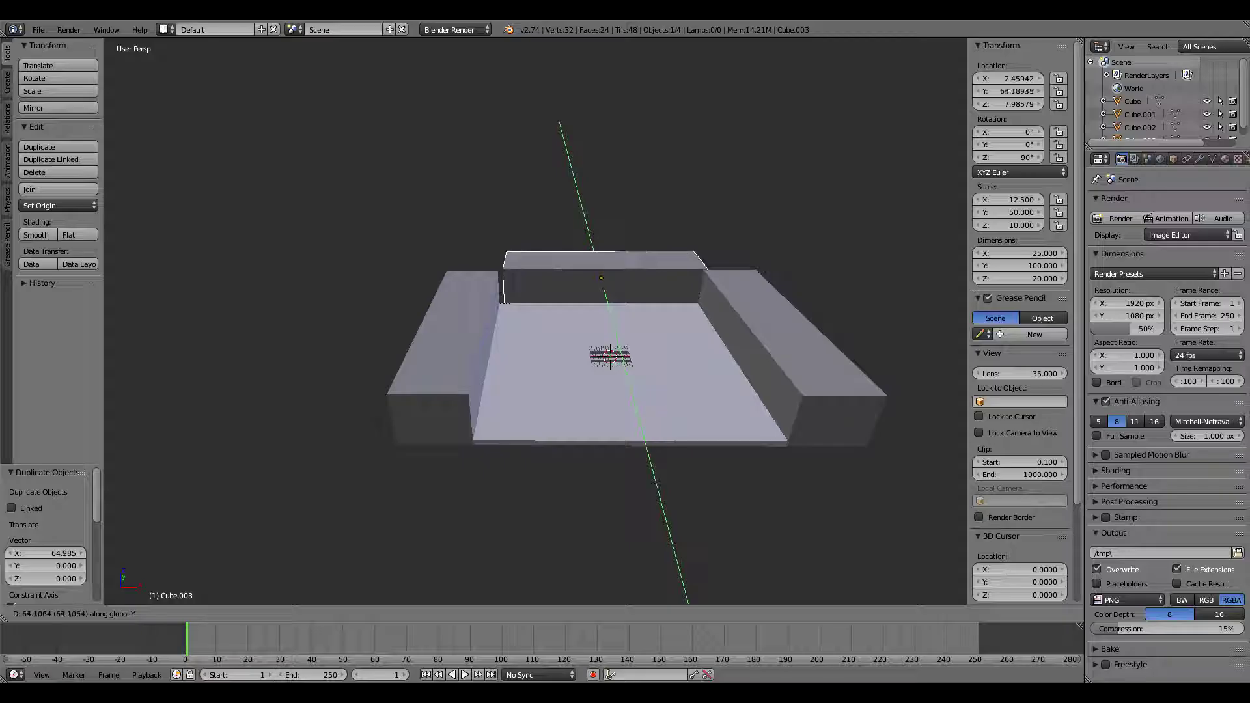
{"action": "left_click", "coordinate": [573, 280]}
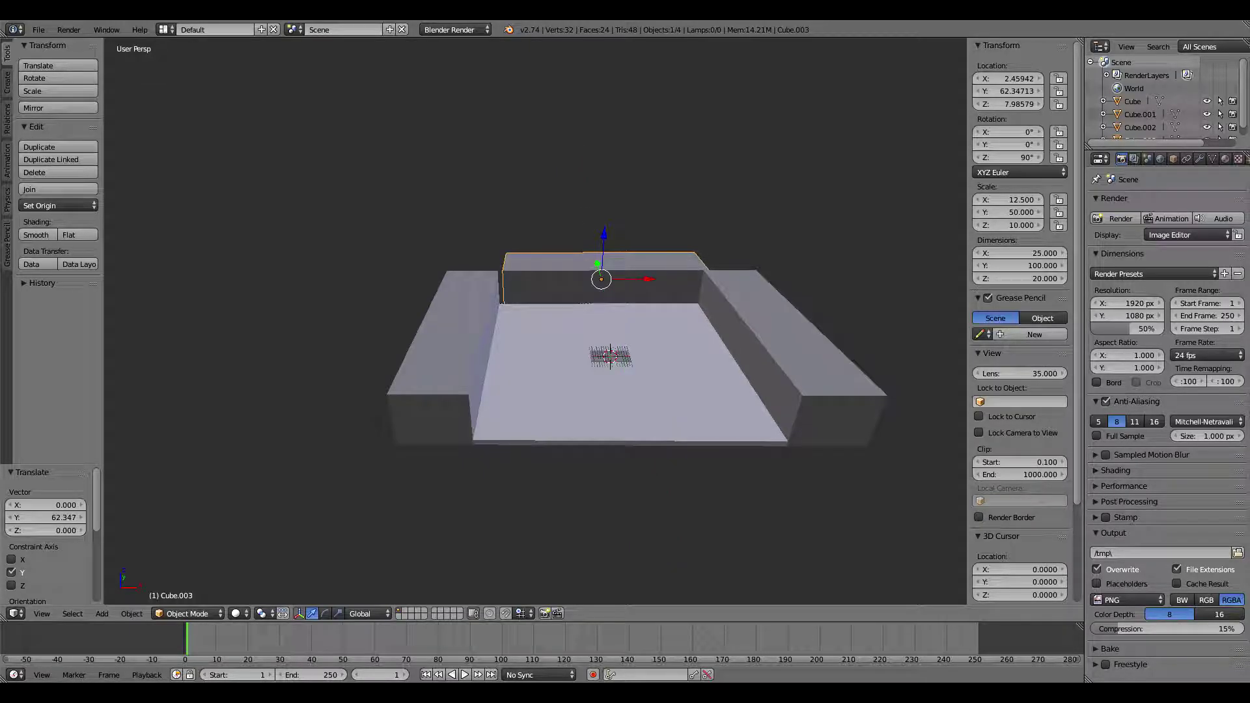
{"action": "middle_click_drag", "start_coordinate": [573, 280], "coordinate": [834, 286]}
{"action": "scroll", "coordinate": [534, 319], "scroll_direction": "up", "scroll_amount": 8}
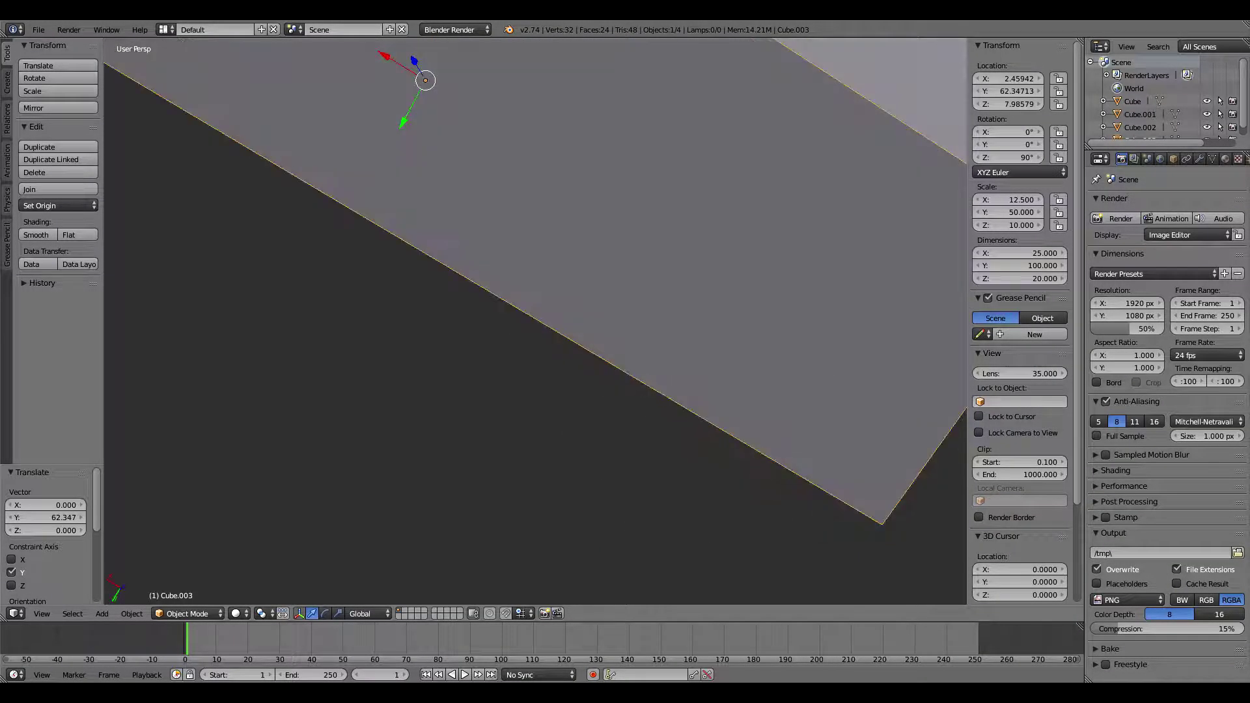
{"action": "scroll", "coordinate": [534, 319], "scroll_direction": "down", "scroll_amount": 5}
{"action": "middle_click_drag", "start_coordinate": [534, 319], "coordinate": [552, 375], "text": "shift"}
{"action": "scroll", "coordinate": [535, 321], "scroll_direction": "down", "scroll_amount": 1}
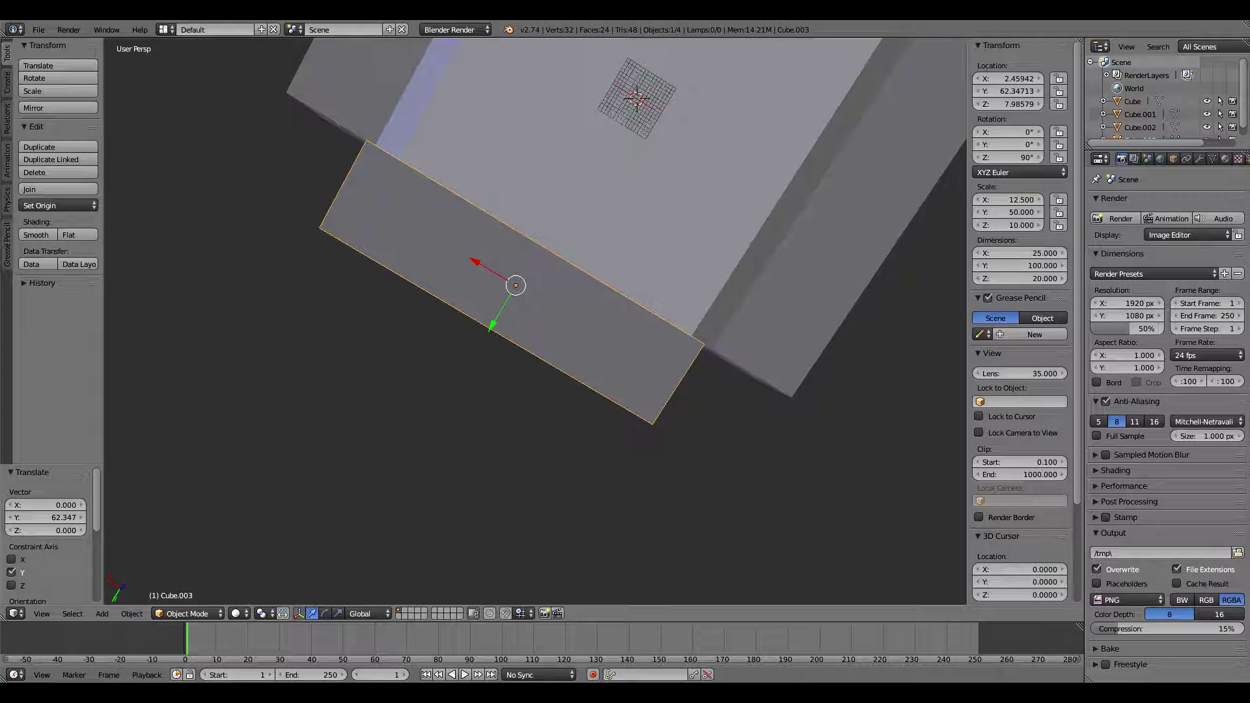
{"action": "right_click", "coordinate": [573, 234]}
{"action": "key", "text": "g"}
{"action": "right_click", "coordinate": [553, 211]}
Step: Move the rotated block about -2.21 units along X to centre it between the two side blocks
{"action": "middle_click_drag", "start_coordinate": [553, 293], "coordinate": [589, 280]}
{"action": "right_click", "coordinate": [464, 333]}
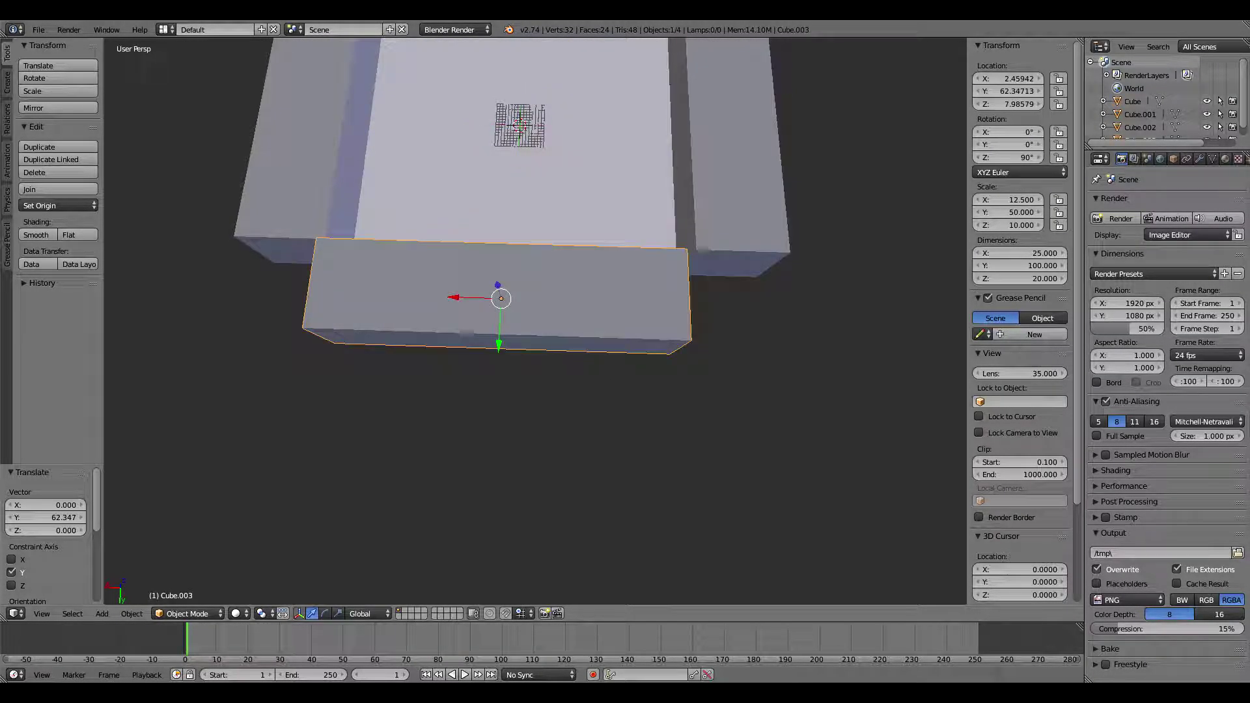
{"action": "key", "text": "g"}
{"action": "key", "text": "x"}
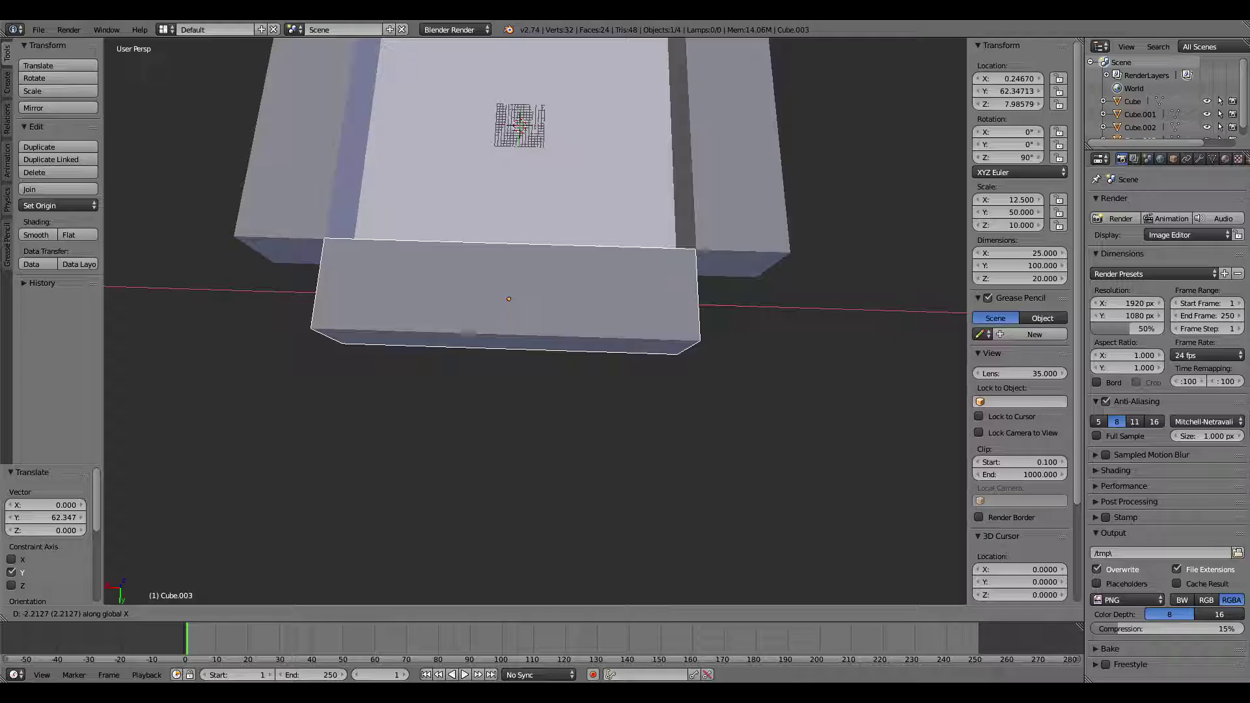
{"action": "left_click", "coordinate": [467, 333]}
Step: Nudge the rotated block about -0.33 units along X to line its ends up with the side blocks
{"action": "middle_click_drag", "start_coordinate": [287, 280], "coordinate": [635, 131]}
{"action": "key", "text": "g"}
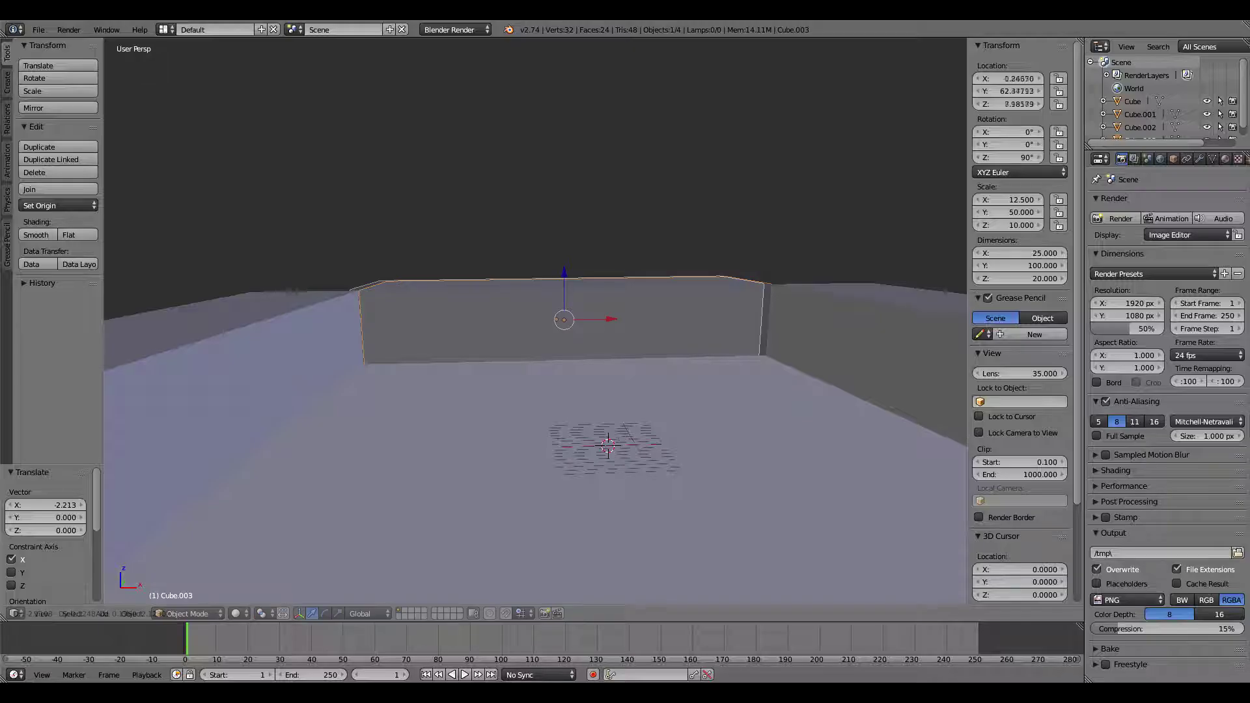
{"action": "key", "text": "x"}
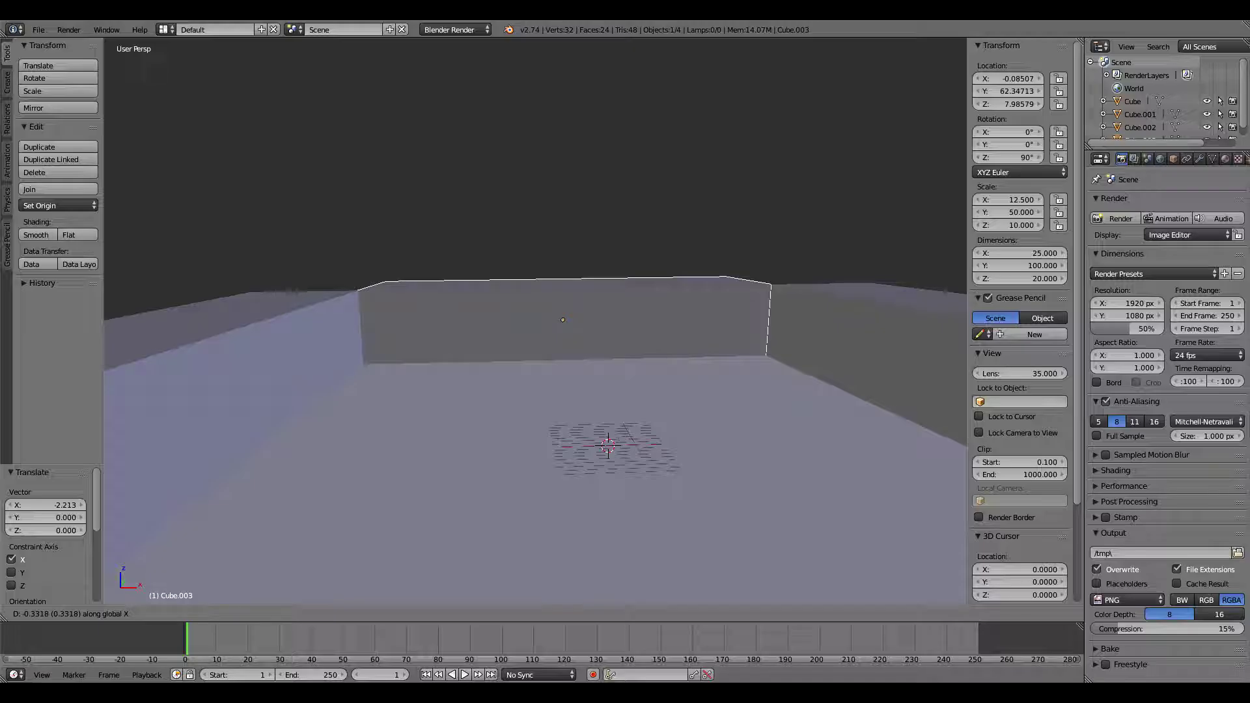
{"action": "key", "text": "Return"}
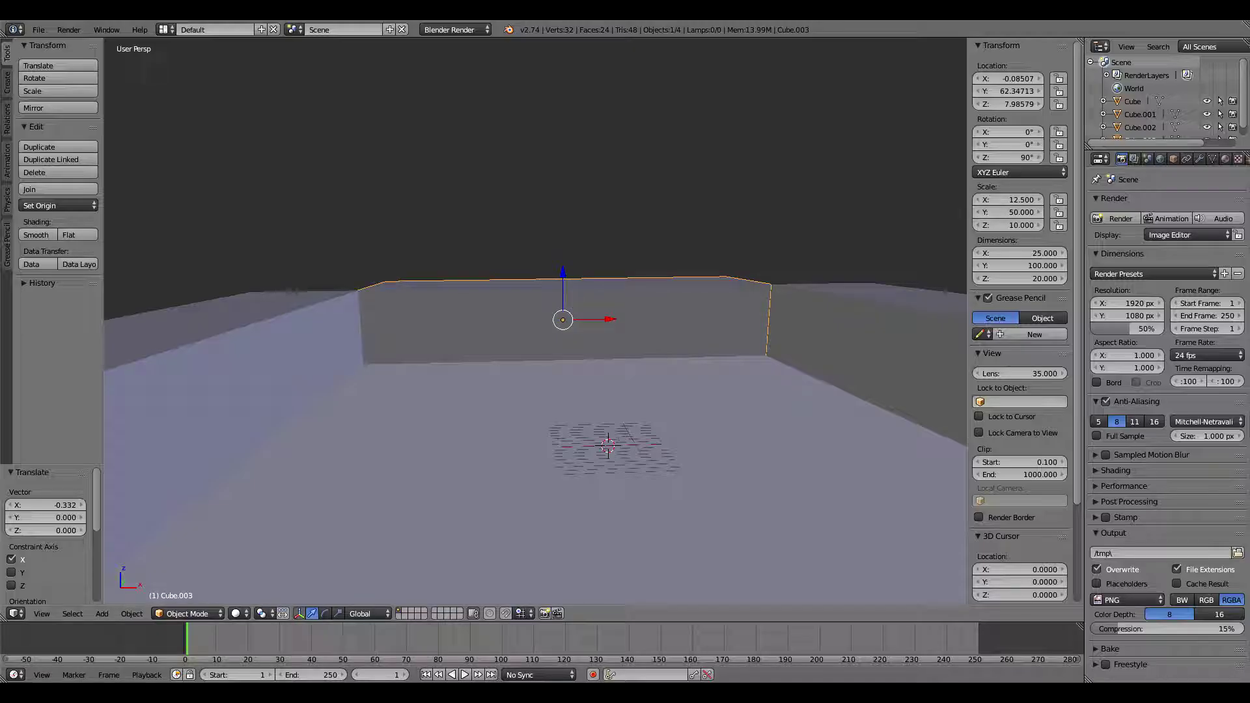
Step: Duplicate the rotated block and move the copy about -125.23 units along Y to the slab's remaining open edge
{"action": "middle_click_drag", "start_coordinate": [534, 312], "coordinate": [645, 411]}
{"action": "middle_click_drag", "start_coordinate": [508, 469], "coordinate": [482, 437]}
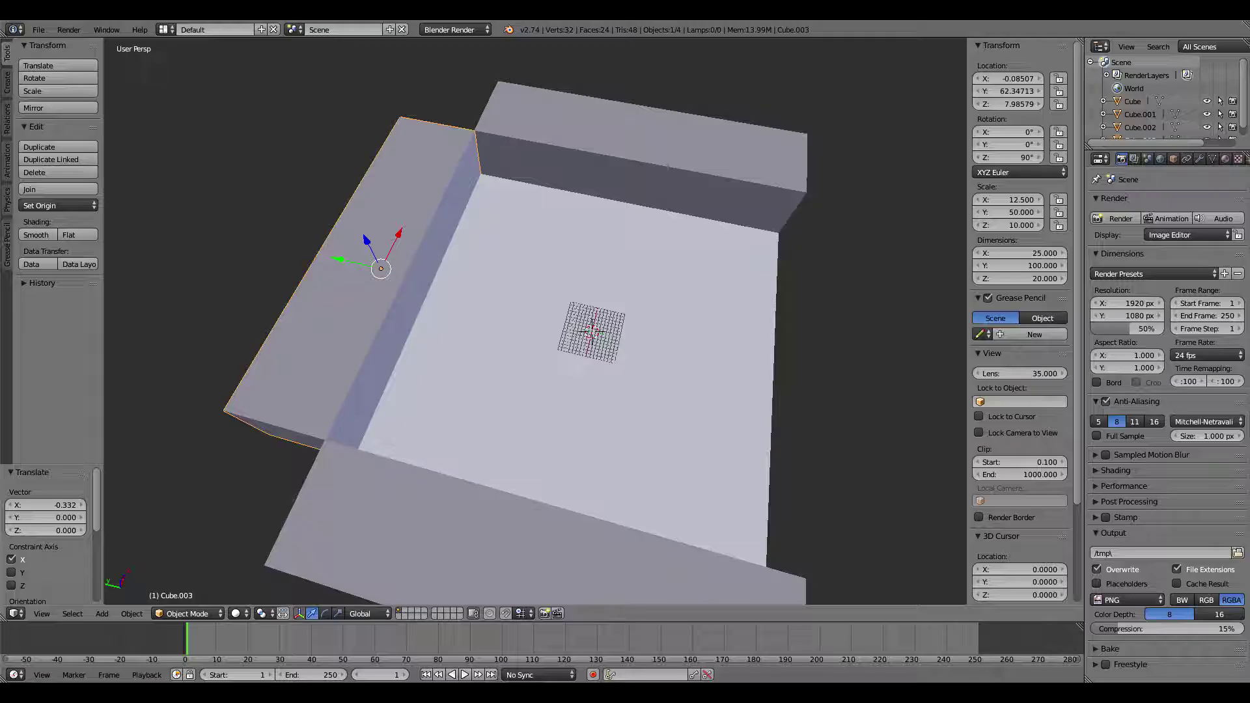
{"action": "key", "text": "shift+d"}
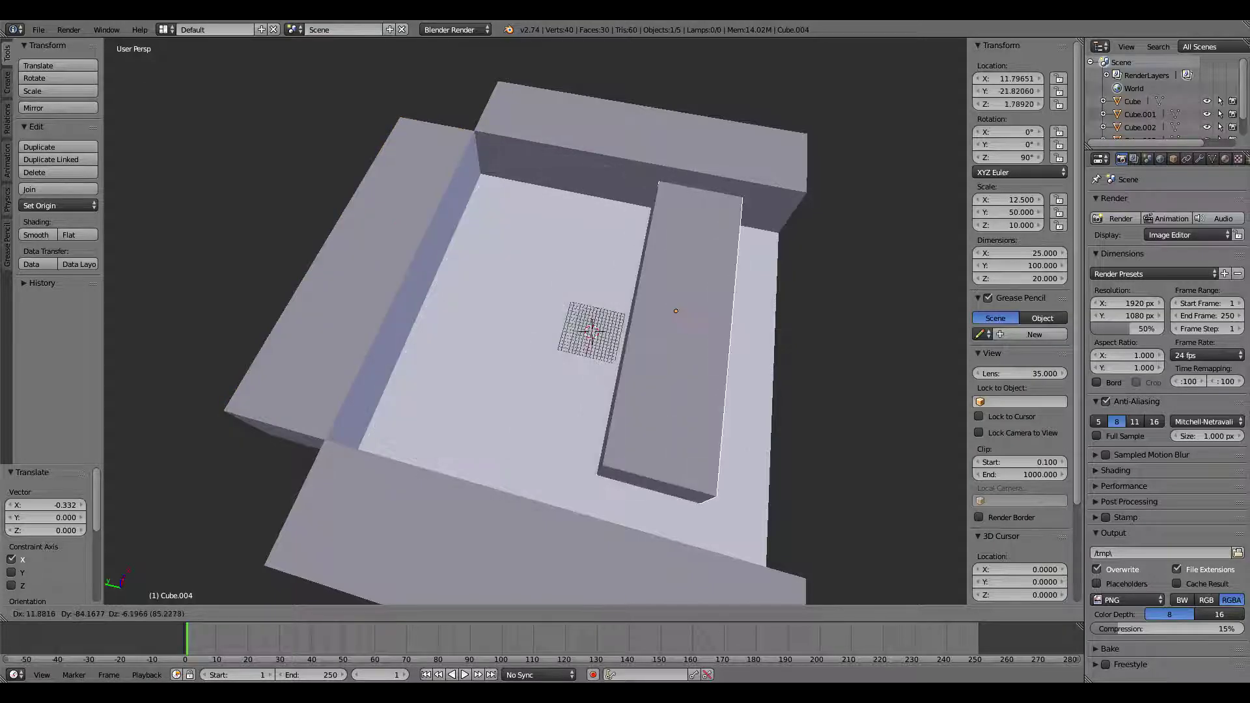
{"action": "key", "text": "x"}
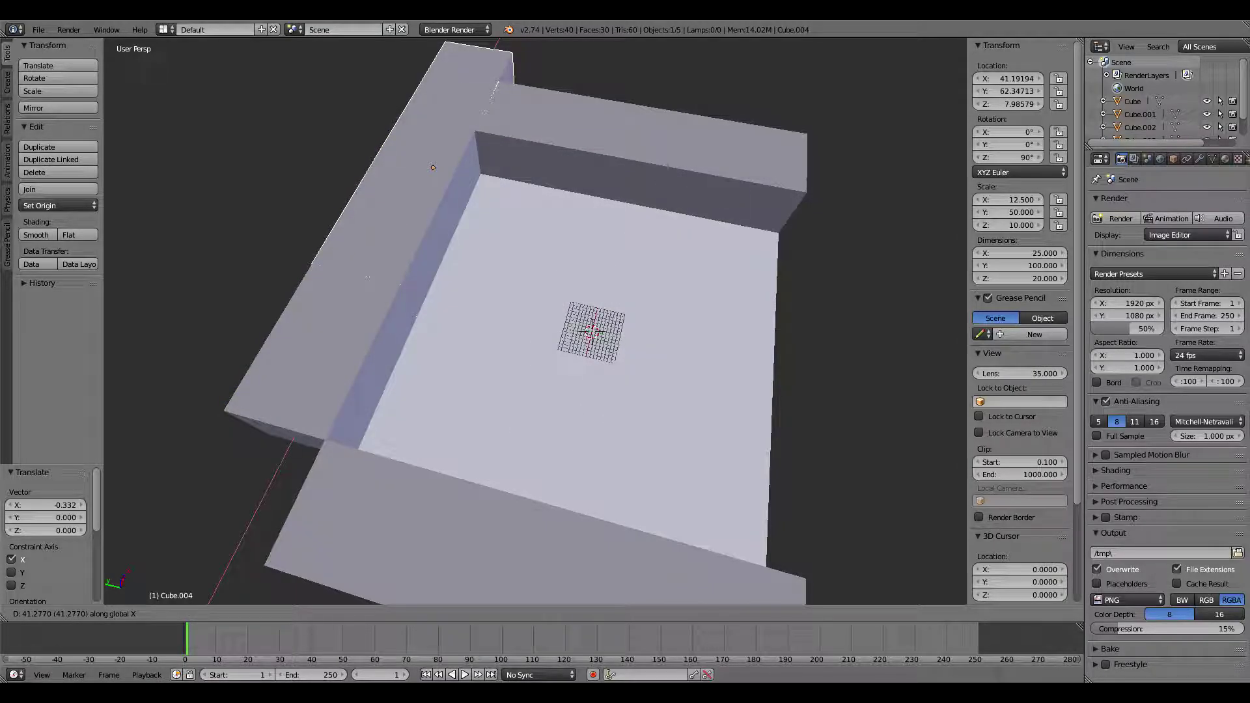
{"action": "key", "text": "y"}
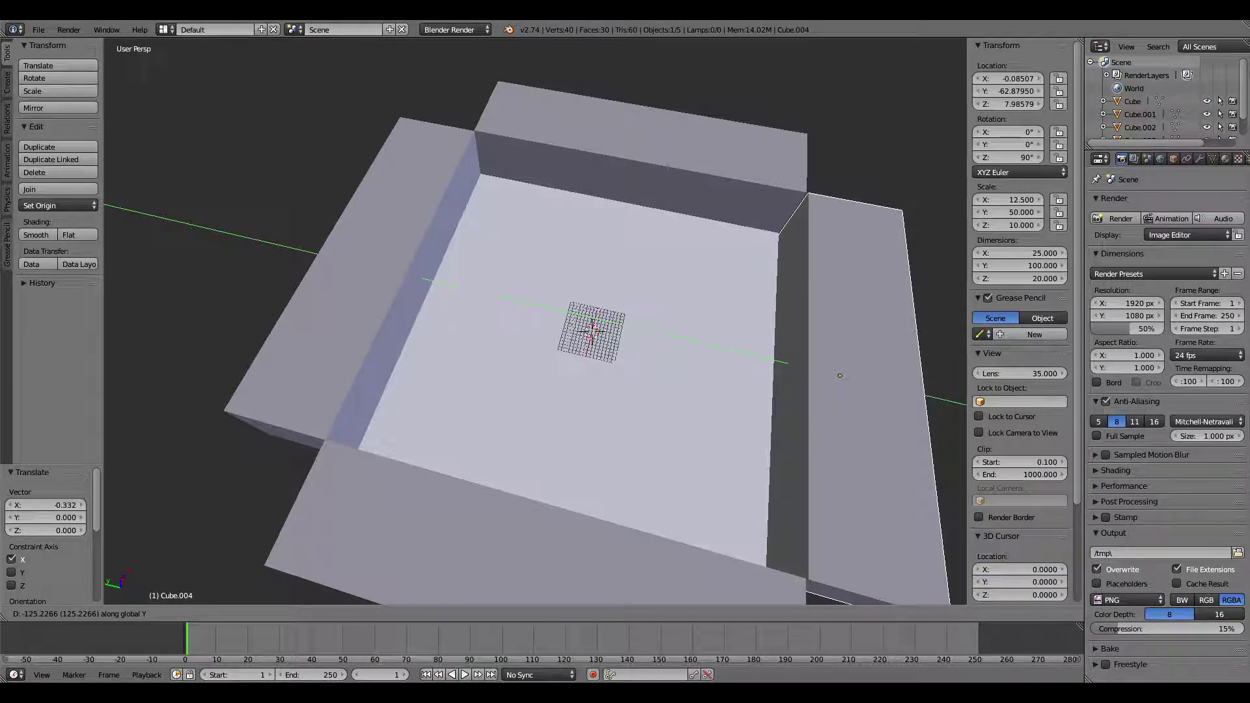
{"action": "left_click", "coordinate": [840, 376]}
Step: Nudge the new block about 0.38 units along Y to sit flush against the slab's edge
{"action": "middle_click_drag", "start_coordinate": [651, 364], "coordinate": [529, 372]}
{"action": "middle_click_drag", "start_coordinate": [774, 410], "coordinate": [755, 319]}
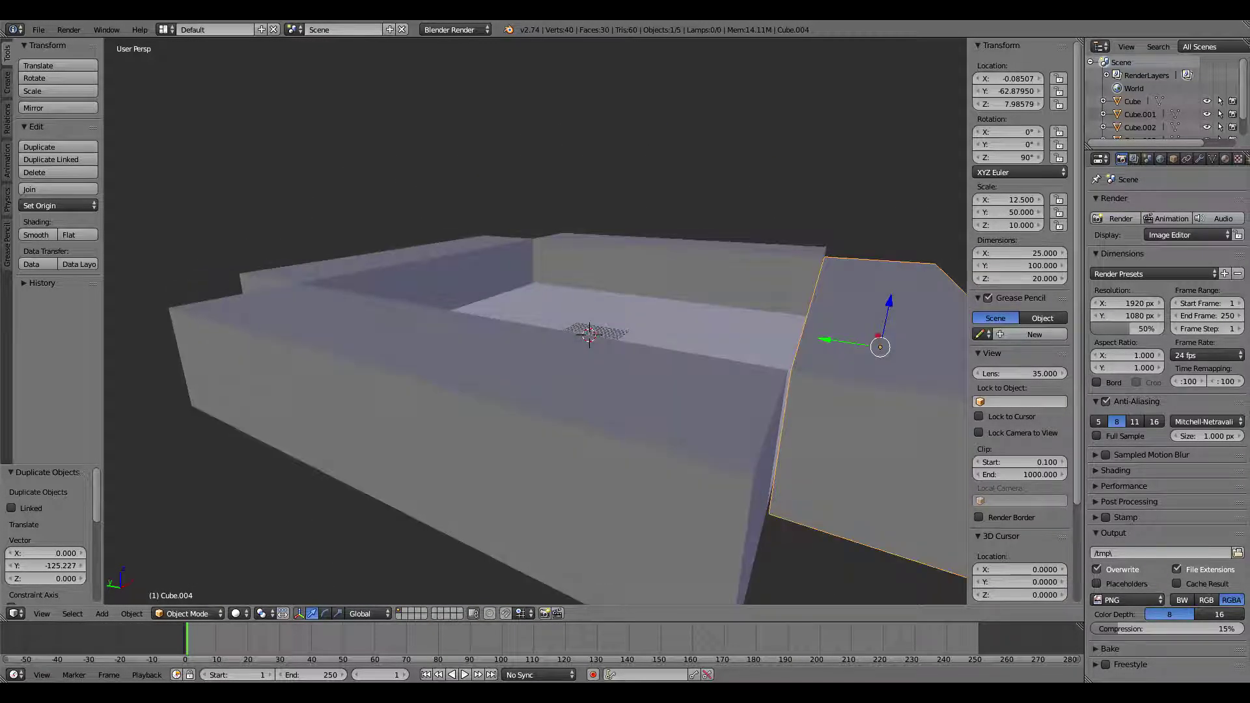
{"action": "key", "text": "g"}
{"action": "key", "text": "y"}
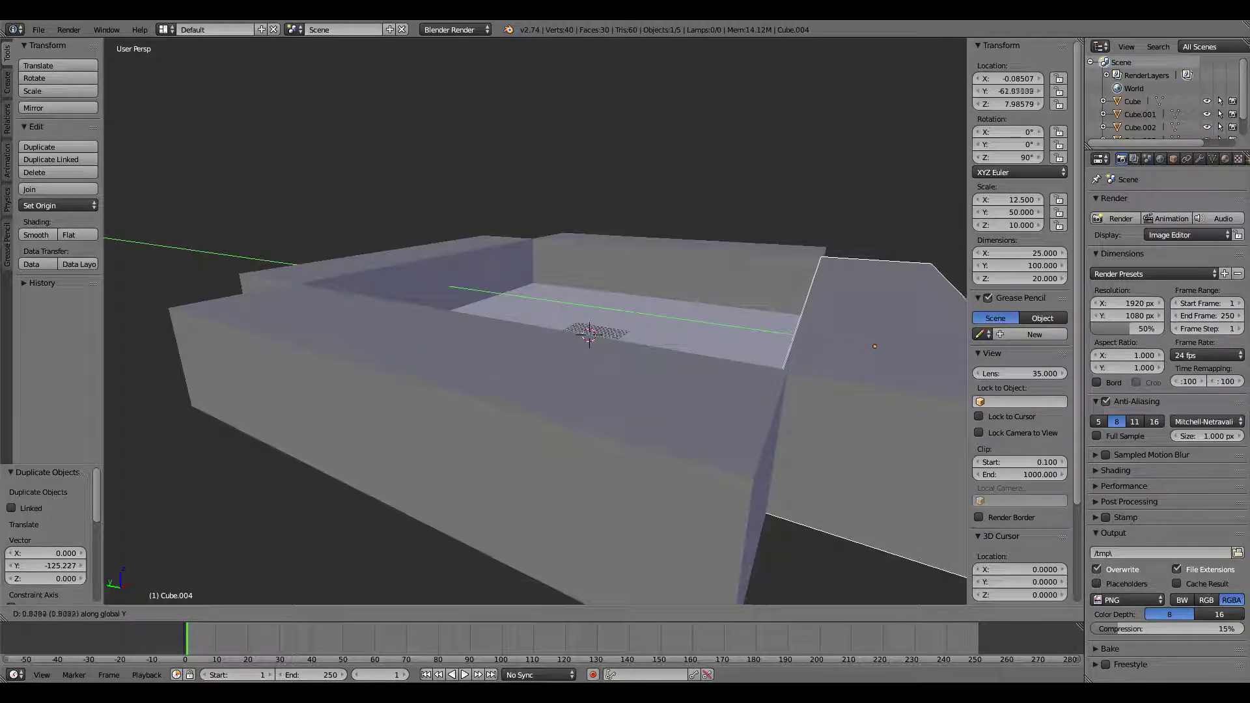
{"action": "key", "text": "Return"}
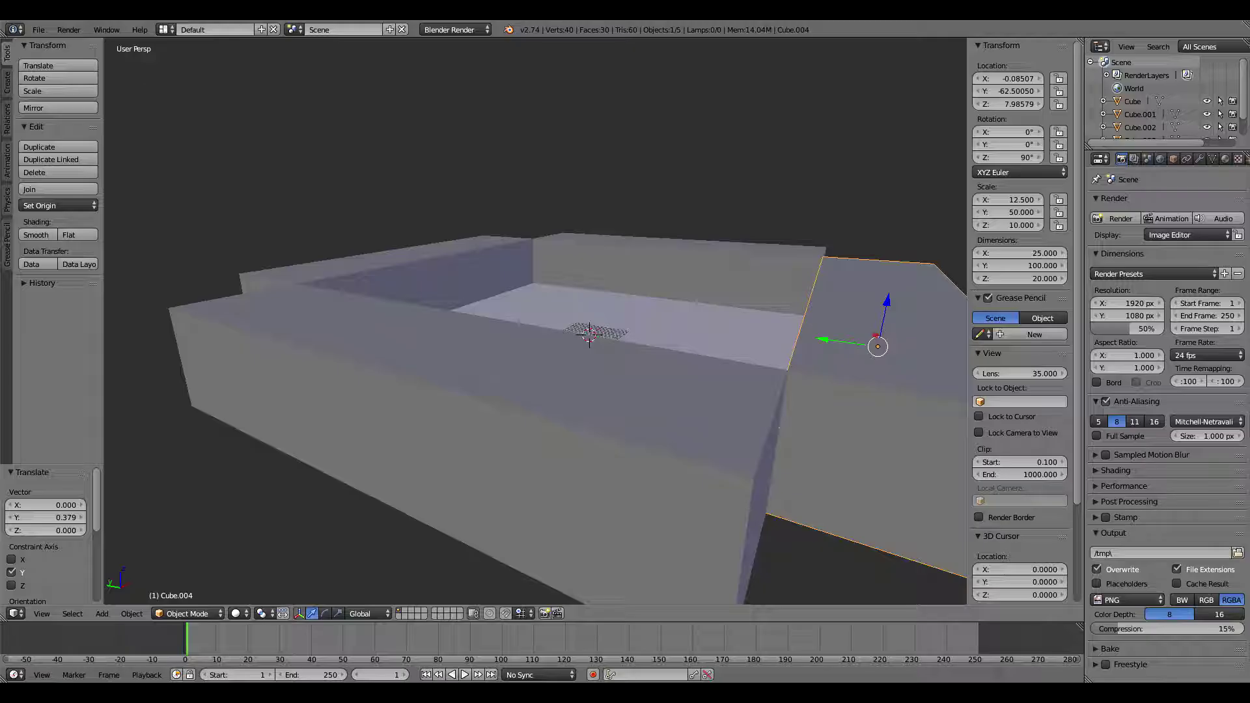
Step: Add a cylinder mesh at the slab's centre and scale it uniformly by about 27.09
{"action": "middle_click_drag", "start_coordinate": [651, 293], "coordinate": [657, 430]}
{"action": "middle_click_drag", "start_coordinate": [749, 443], "coordinate": [612, 469]}
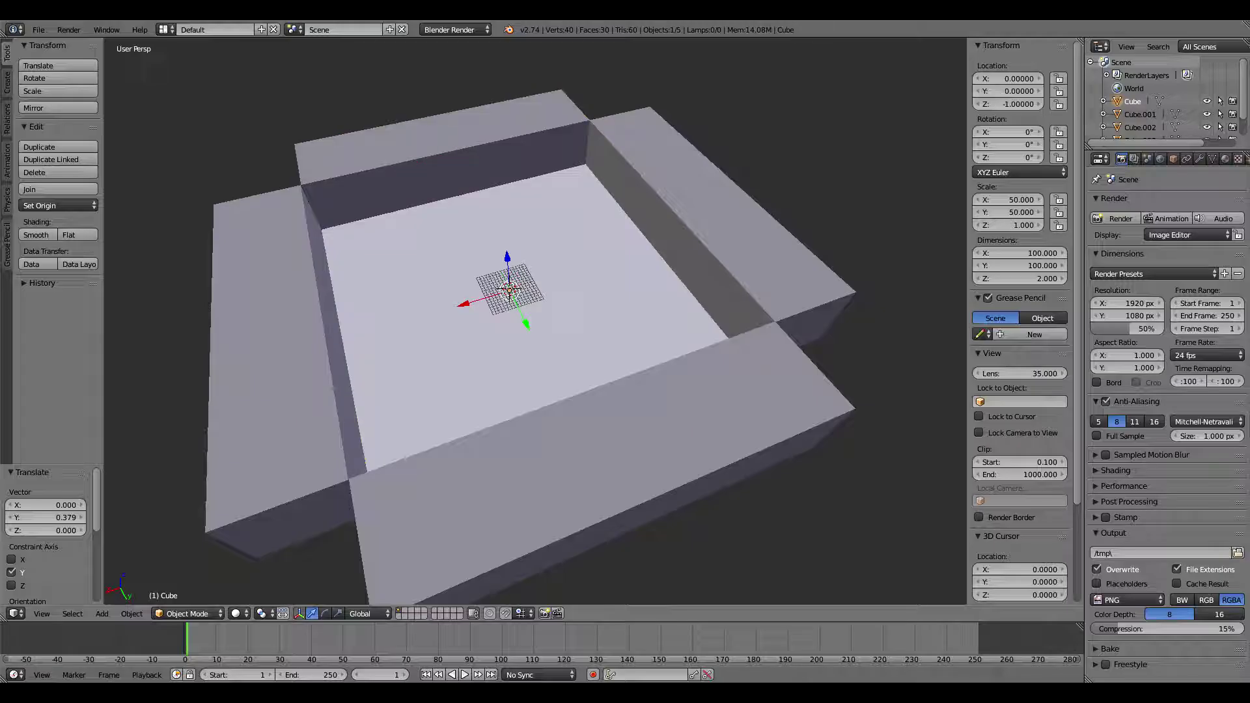
{"action": "key", "text": "shift+a"}
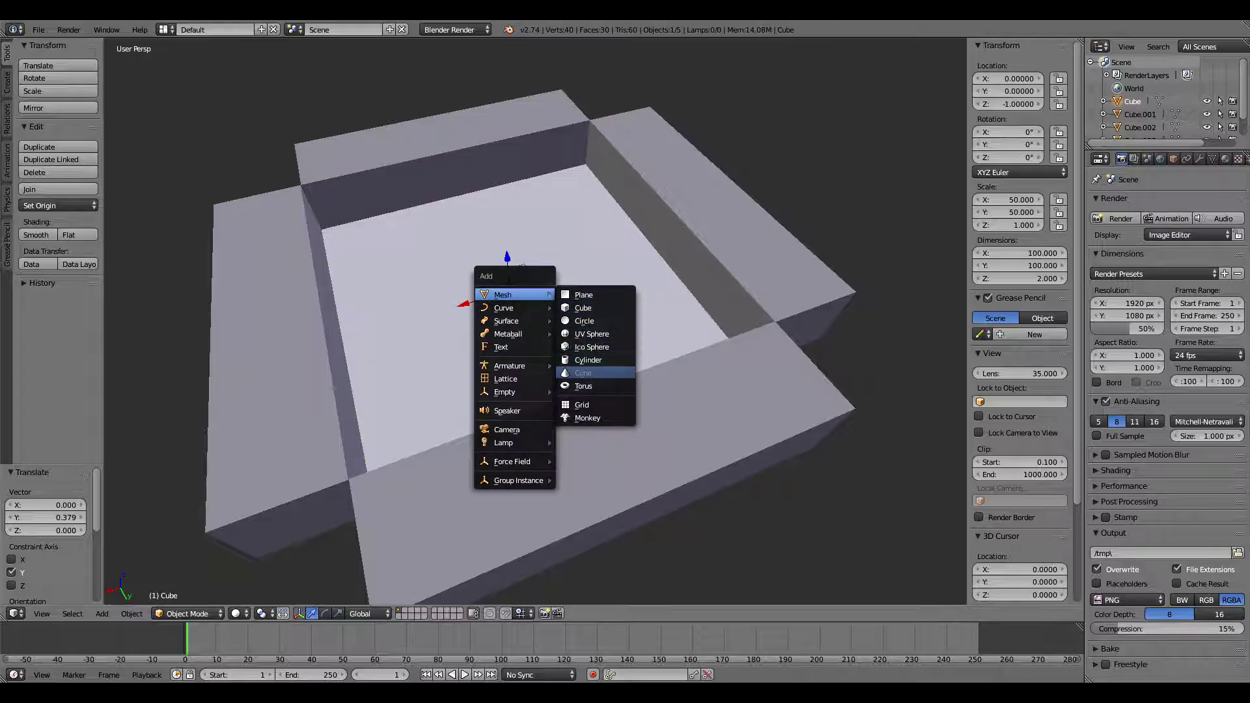
{"action": "left_click", "coordinate": [588, 360]}
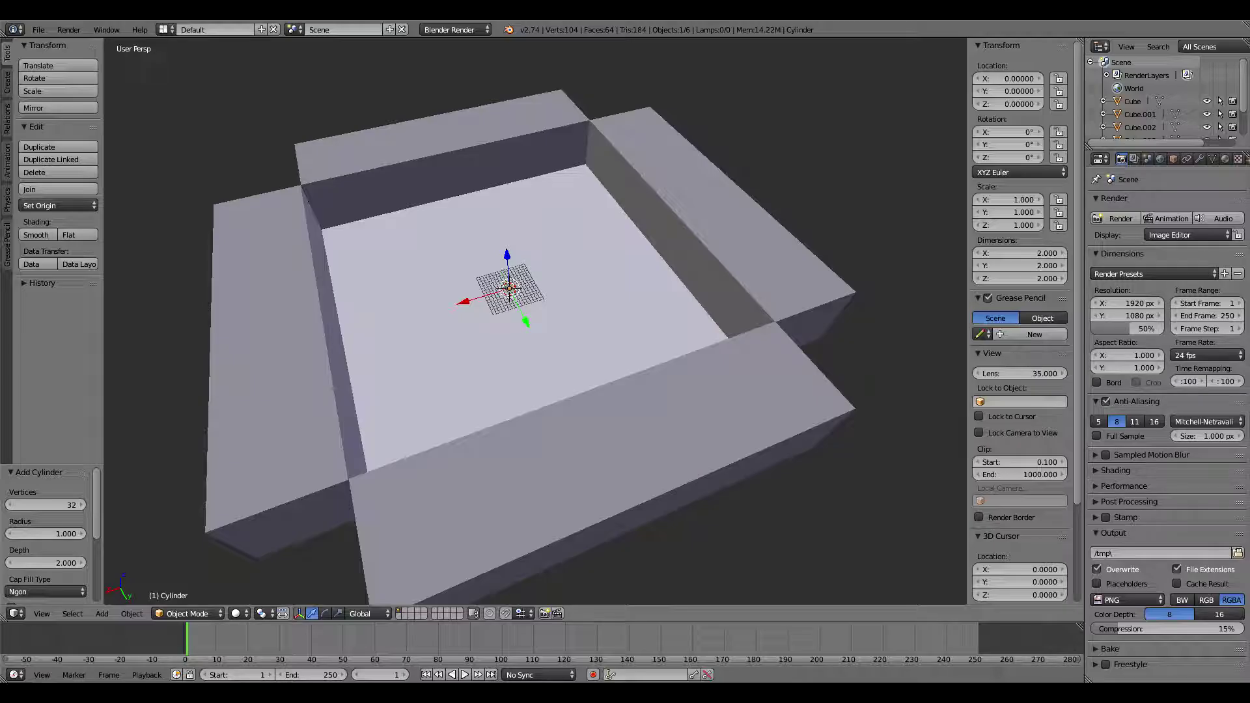
{"action": "key", "text": "s"}
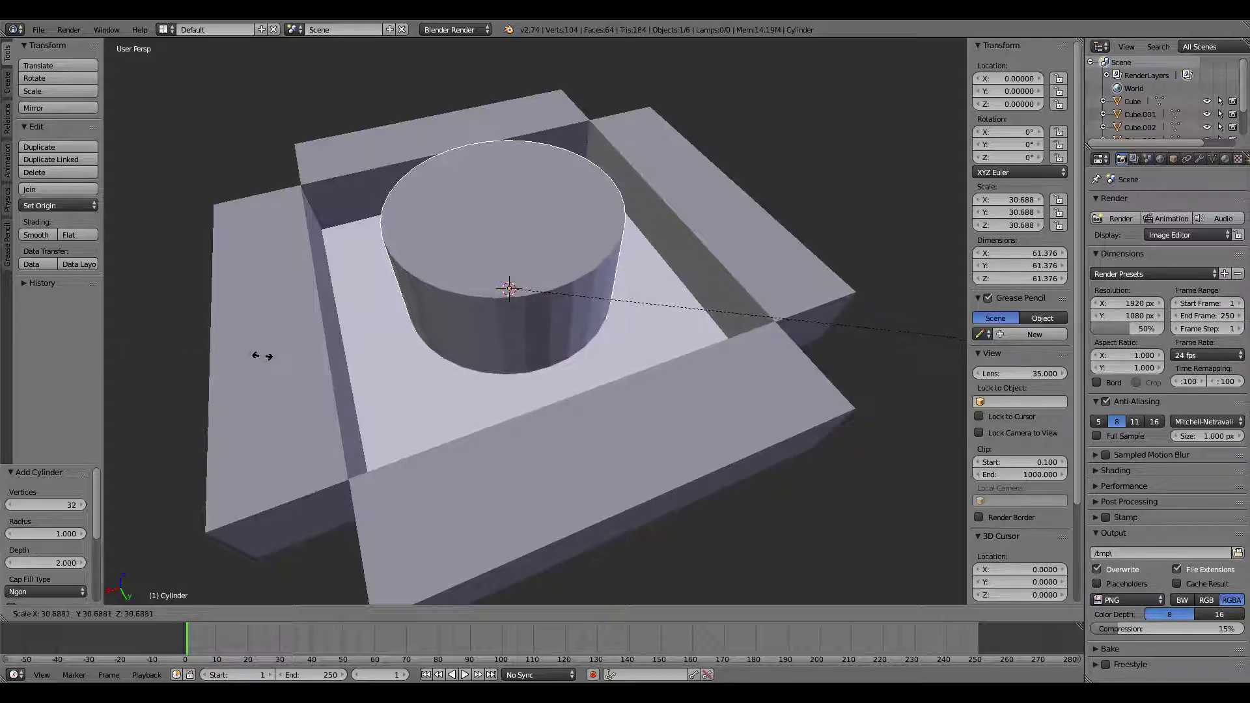
{"action": "left_click", "coordinate": [188, 352]}
Step: Move the cylinder up about 26.94 units along Z so it stands on the slab
{"action": "middle_click_drag", "start_coordinate": [190, 352], "coordinate": [606, 325]}
{"action": "key", "text": "g"}
{"action": "key", "text": "z"}
{"action": "left_click", "coordinate": [553, 326]}
{"action": "middle_click_drag", "start_coordinate": [592, 261], "coordinate": [596, 287]}
Step: Save the scene as "SA" in the I:\Project VG folder
{"action": "left_click", "coordinate": [38, 30]}
{"action": "left_click", "coordinate": [52, 154]}
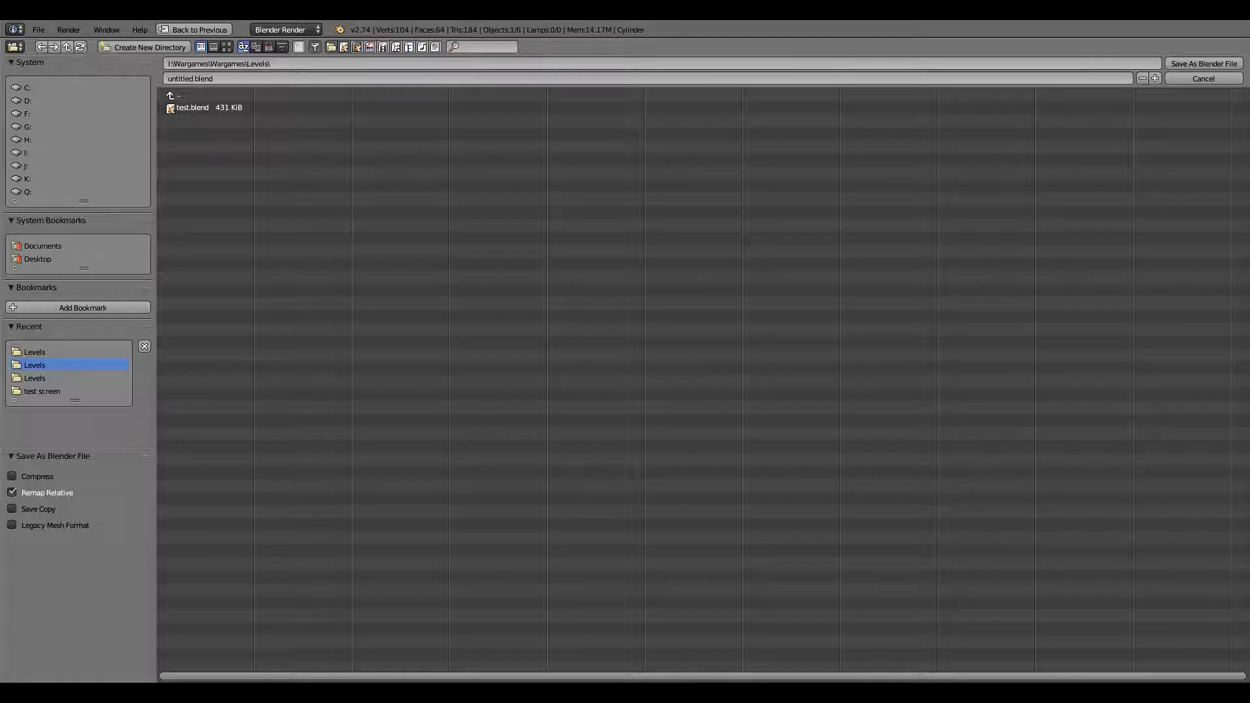
{"action": "left_click", "coordinate": [218, 64]}
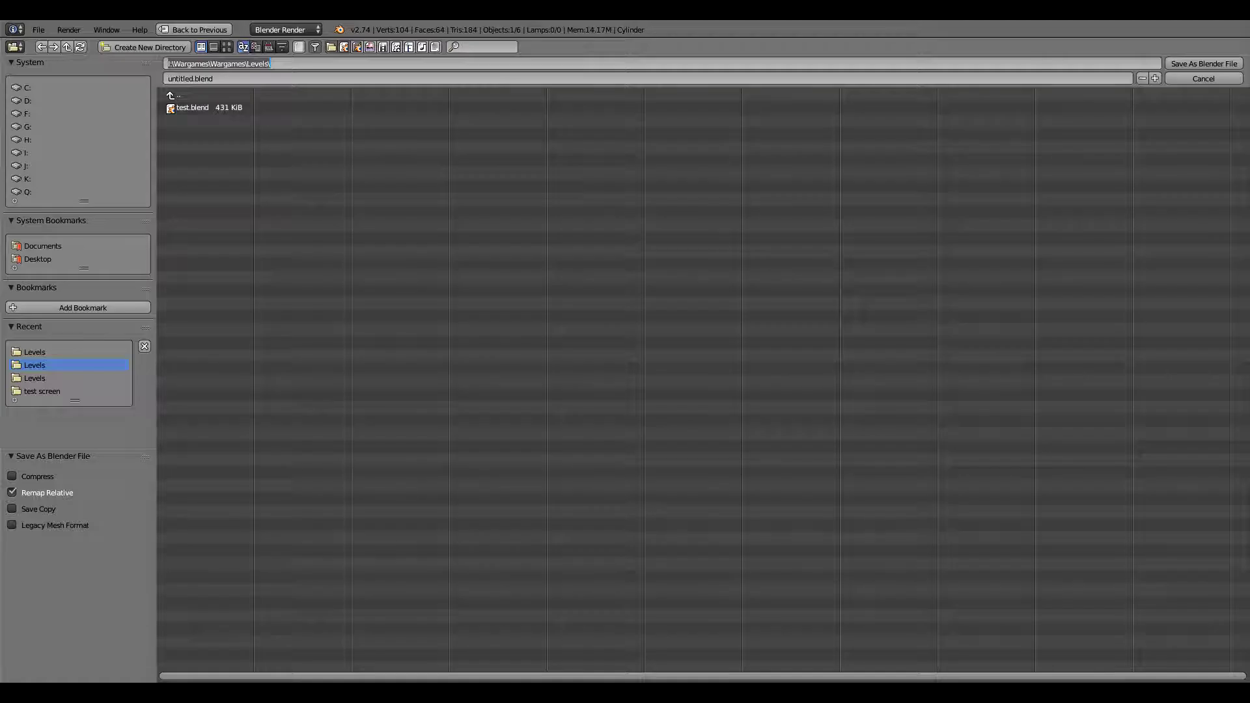
{"action": "left_click", "coordinate": [39, 153]}
{"action": "left_click", "coordinate": [193, 264]}
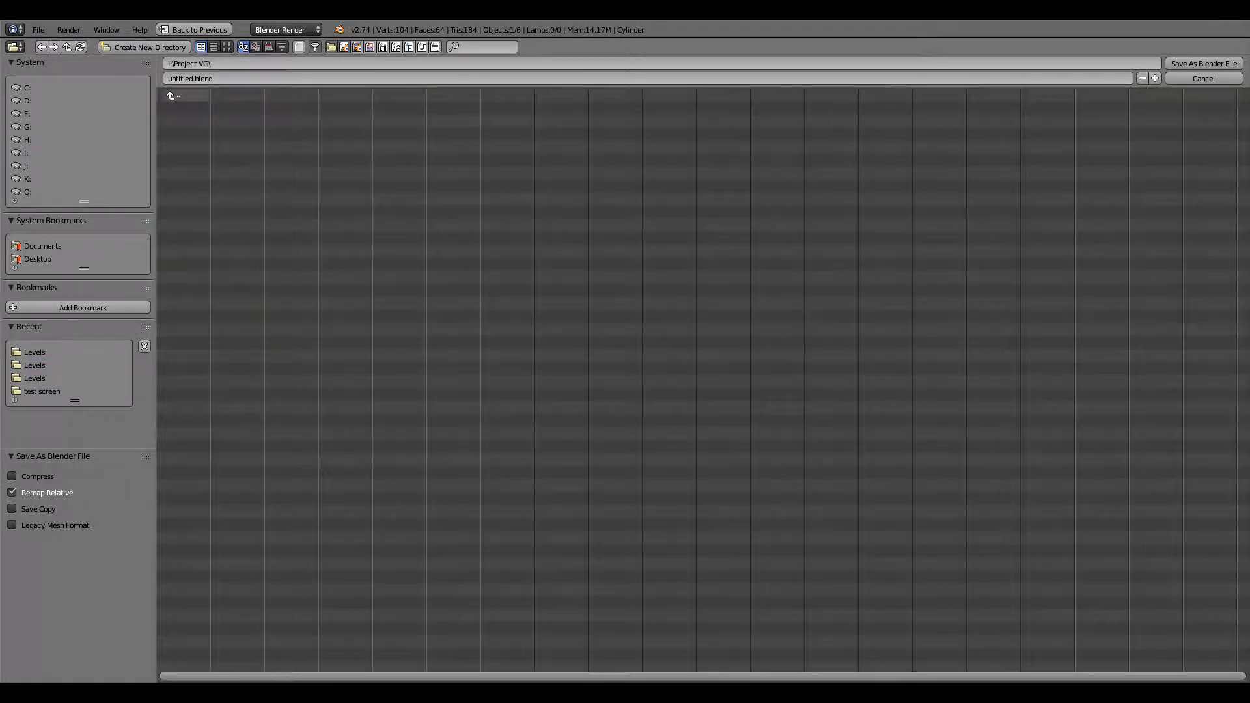
{"action": "key", "text": "Tab"}
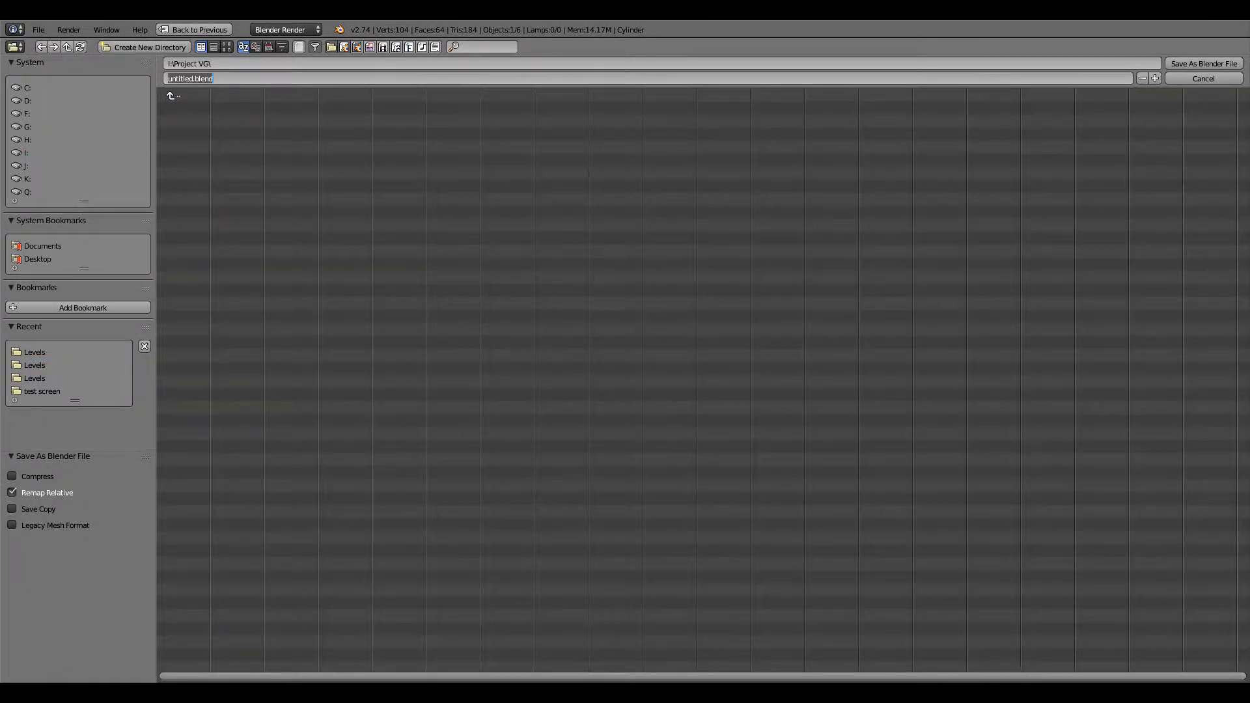
{"action": "type", "text": "SA"}
{"action": "key", "text": "Return"}
{"action": "key", "text": "Return"}
{"action": "scroll", "coordinate": [535, 321], "scroll_direction": "up", "scroll_amount": 4}
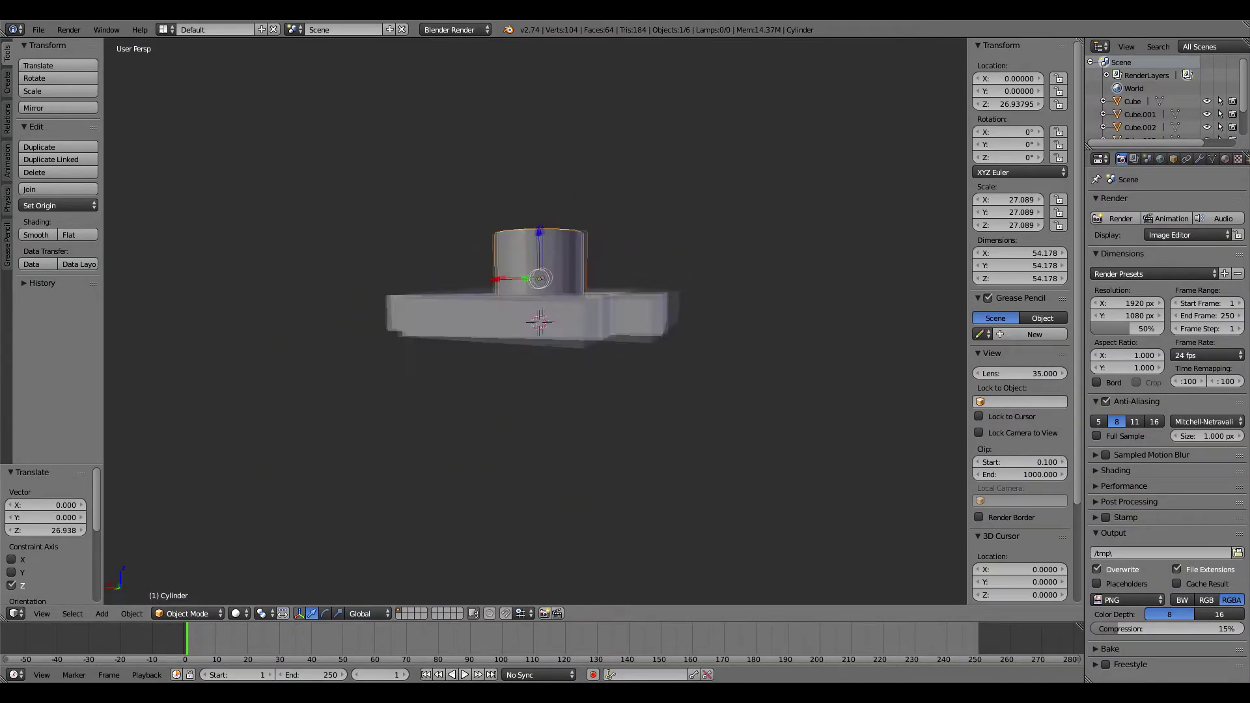